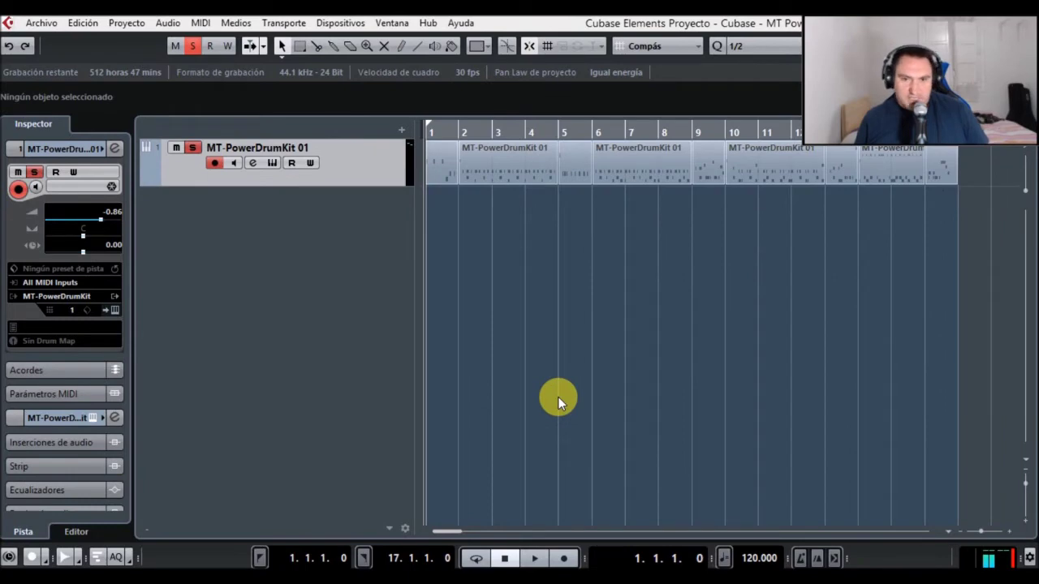
Step: Play the existing MT-PowerDrumKit 01 drum track to its end at bar 17, stop playback, and return the timeline to the start
{"action": "left_click", "coordinate": [561, 219]}
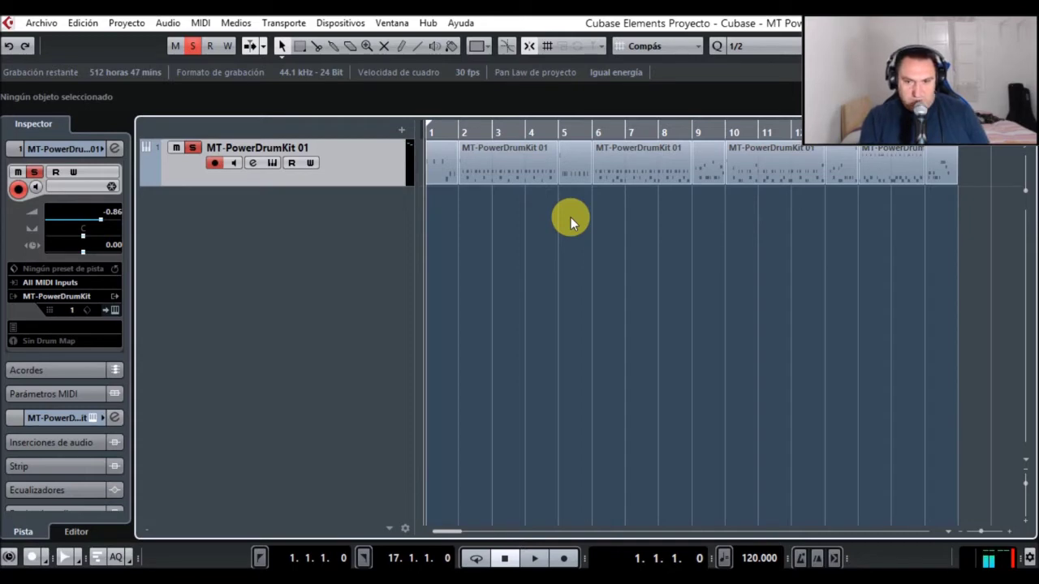
{"action": "key", "text": "space"}
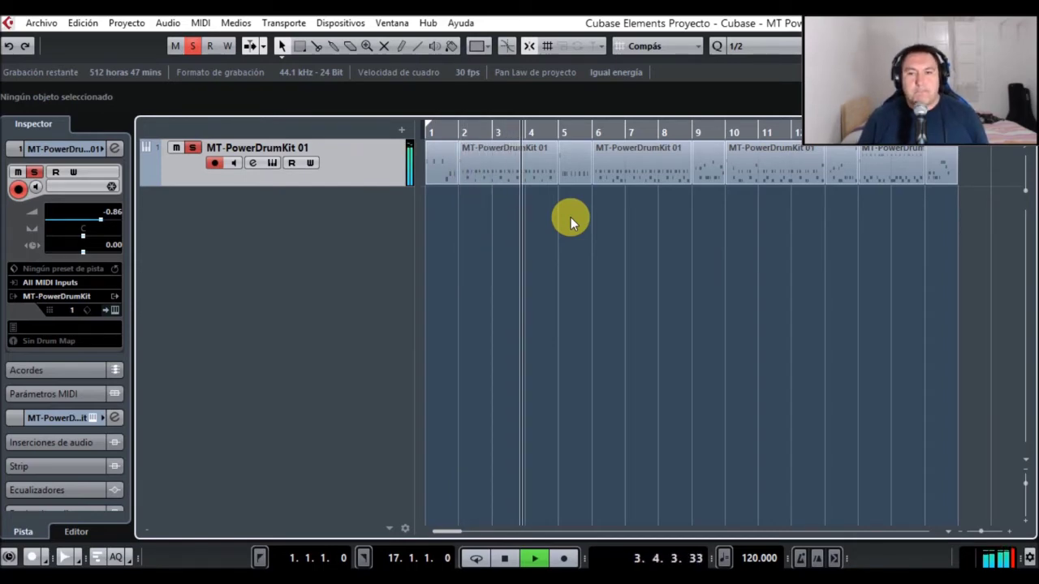
{"action": "left_click_drag", "start_coordinate": [881, 92], "coordinate": [779, 317]}
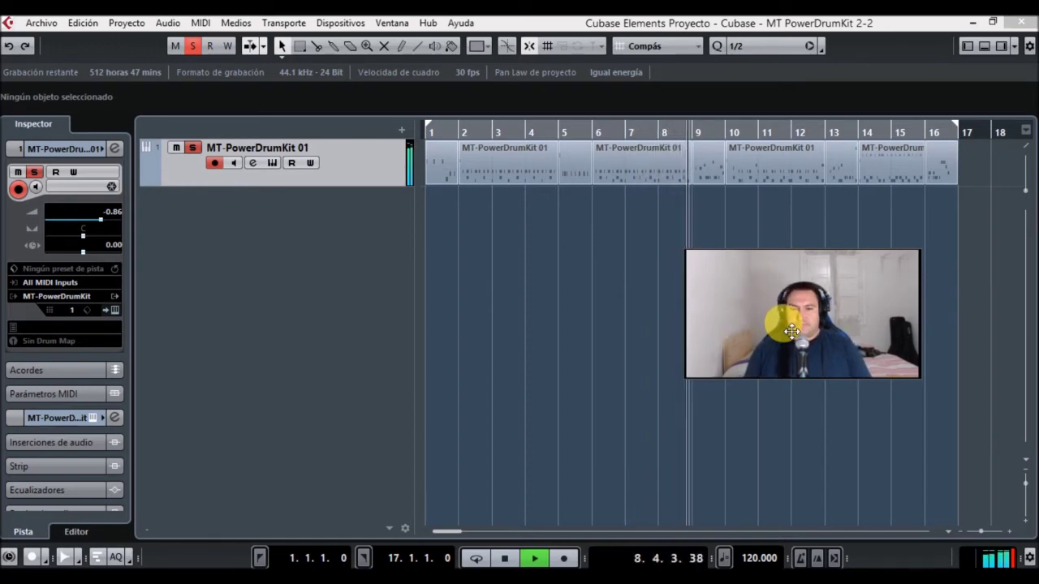
{"action": "left_click_drag", "start_coordinate": [792, 331], "coordinate": [877, 398]}
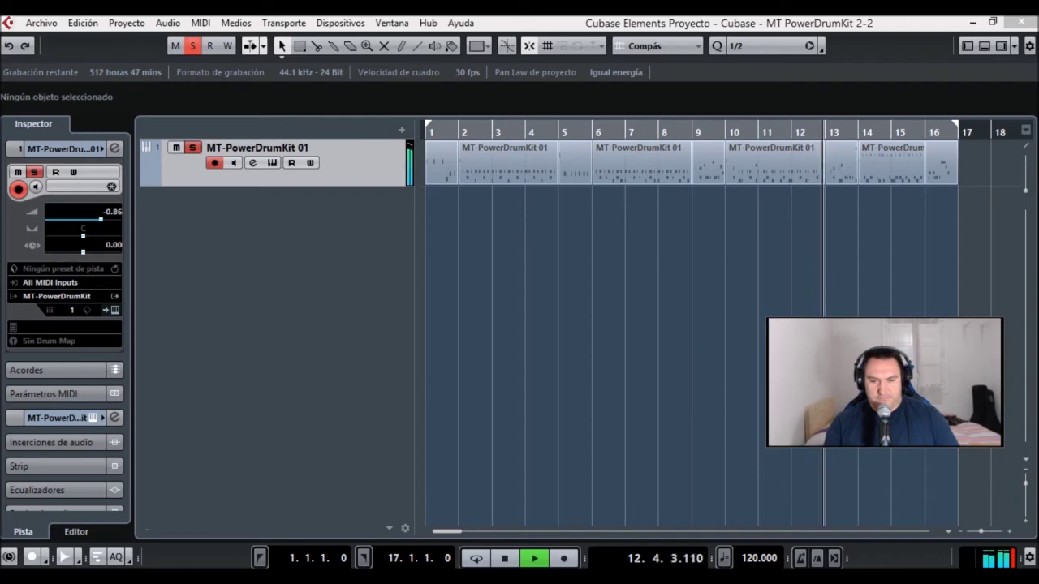
{"action": "left_click", "coordinate": [503, 558]}
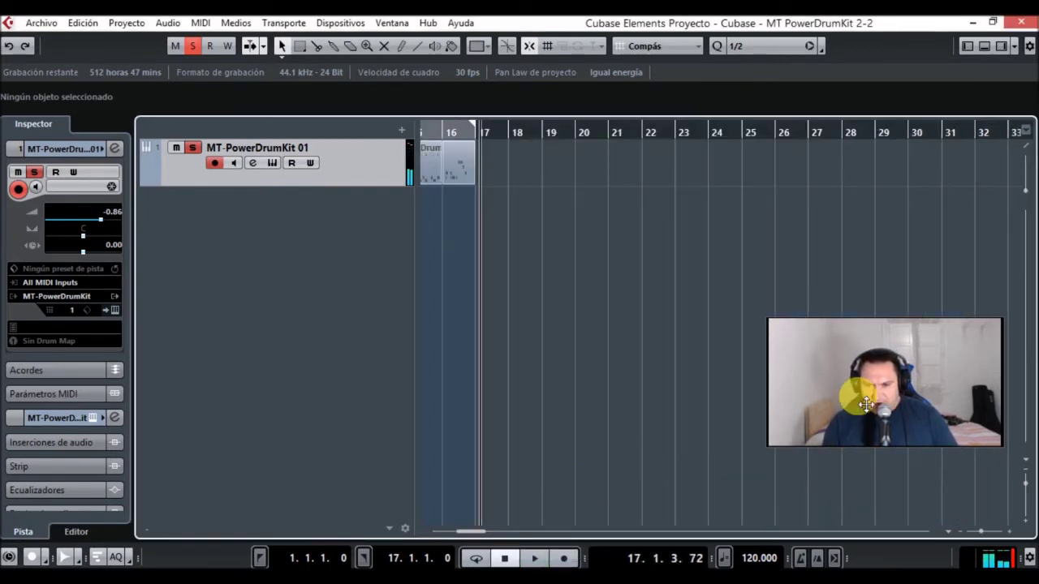
{"action": "left_click_drag", "start_coordinate": [877, 406], "coordinate": [987, 96]}
{"action": "left_click_drag", "start_coordinate": [477, 531], "coordinate": [431, 532]}
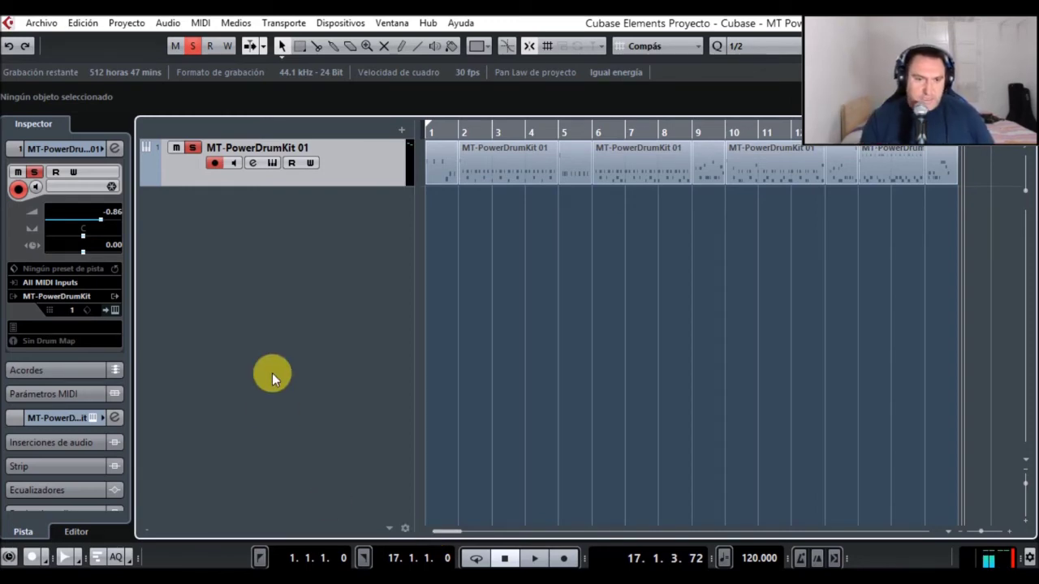
Step: Add one new instrument track that uses MT-PowerDrumKit as its VST instrument
{"action": "right_click", "coordinate": [236, 217]}
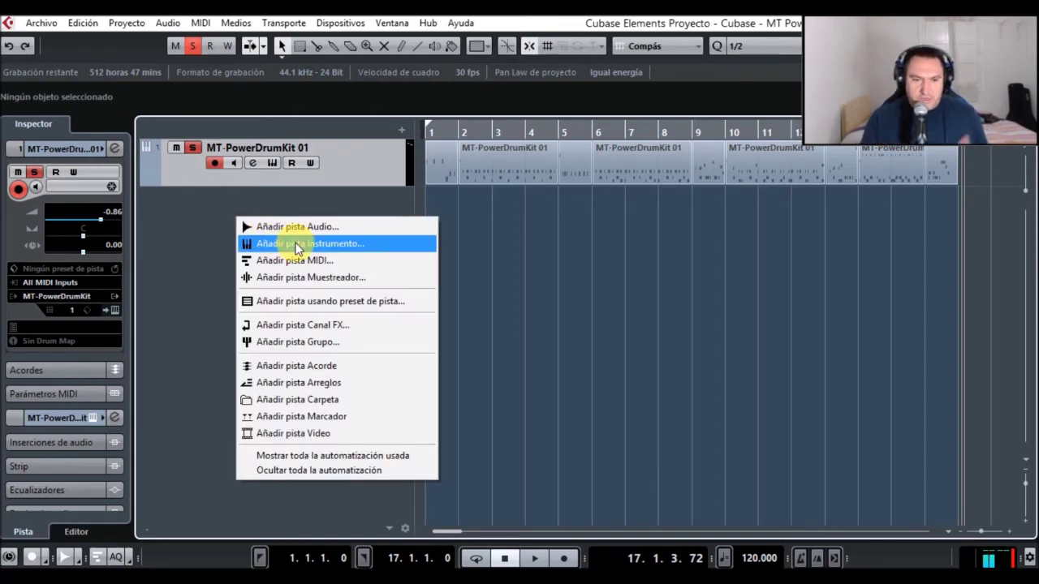
{"action": "left_click", "coordinate": [210, 245]}
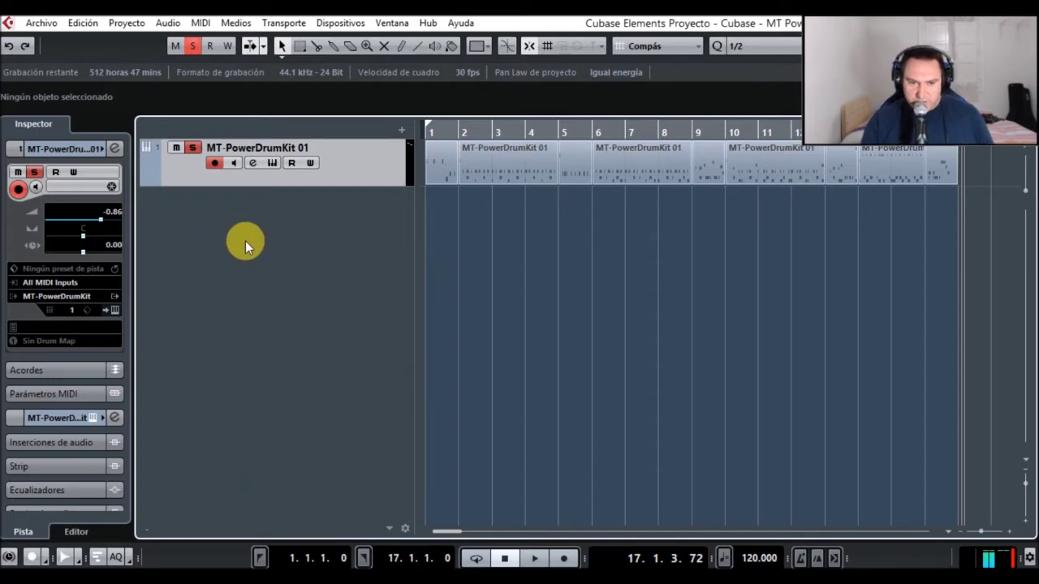
{"action": "right_click", "coordinate": [271, 258]}
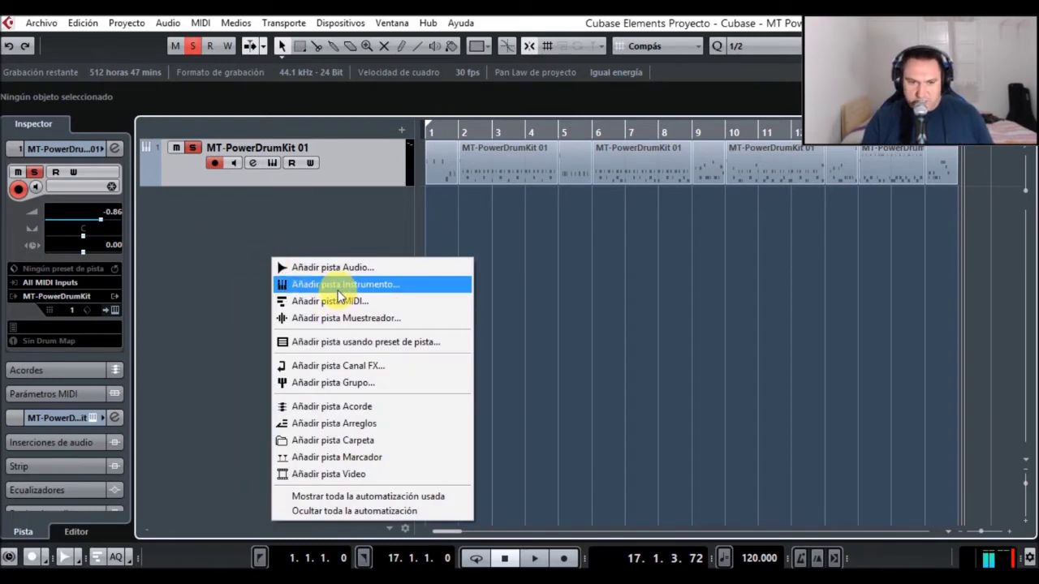
{"action": "left_click", "coordinate": [342, 285]}
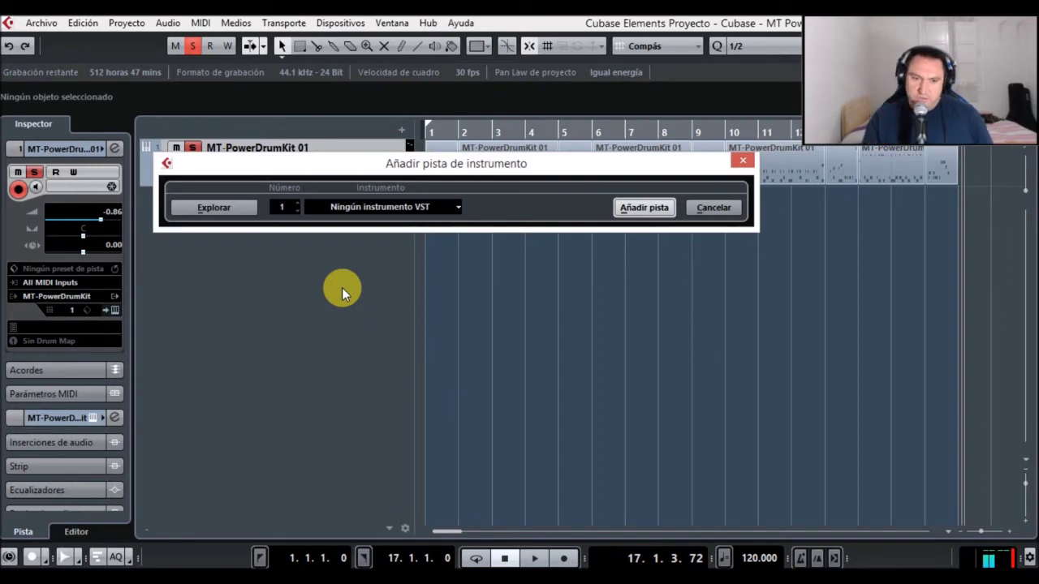
{"action": "left_click", "coordinate": [412, 206]}
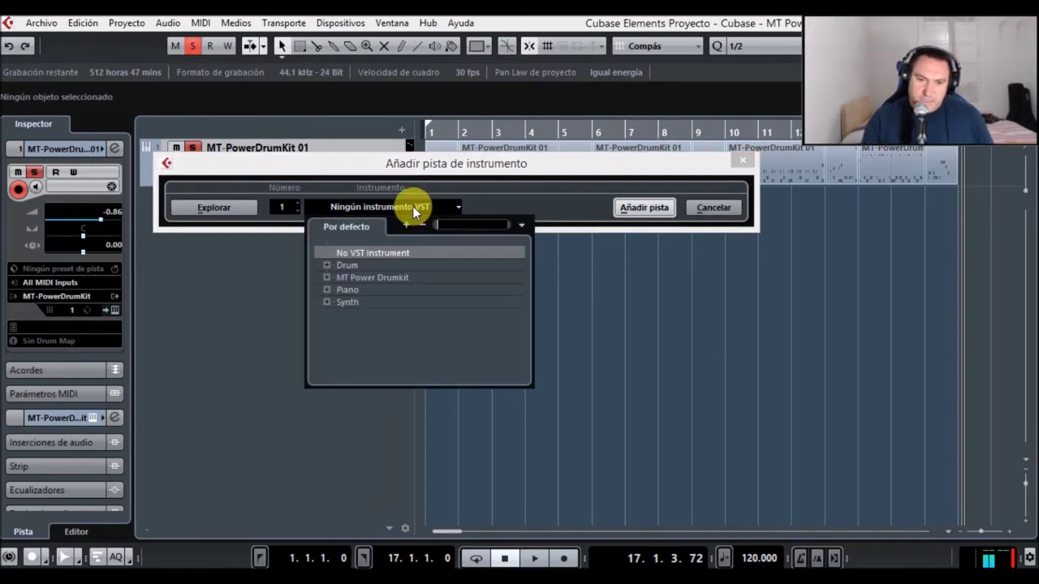
{"action": "left_click", "coordinate": [327, 278]}
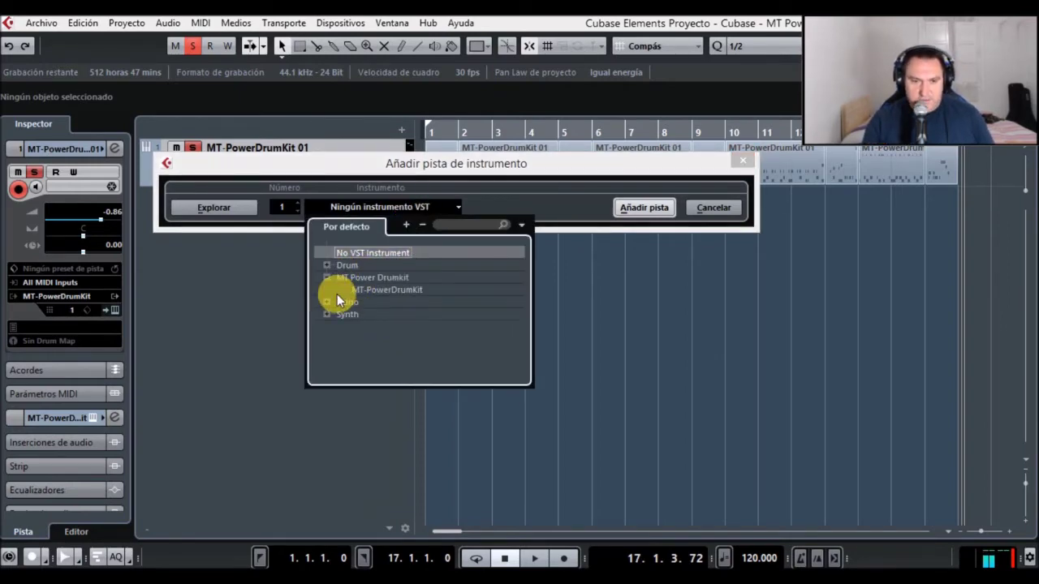
{"action": "left_click", "coordinate": [375, 289]}
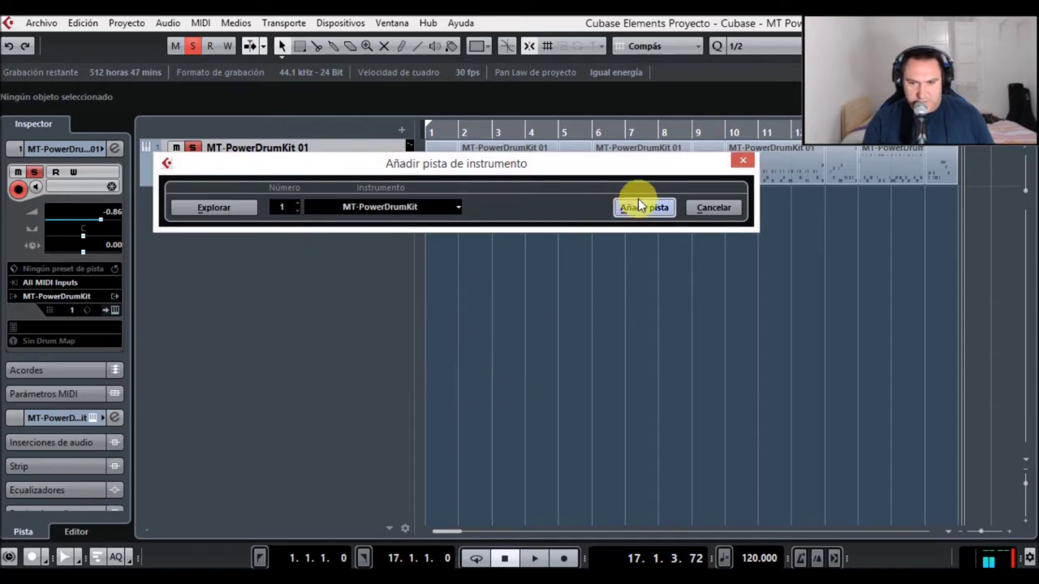
{"action": "left_click", "coordinate": [641, 208]}
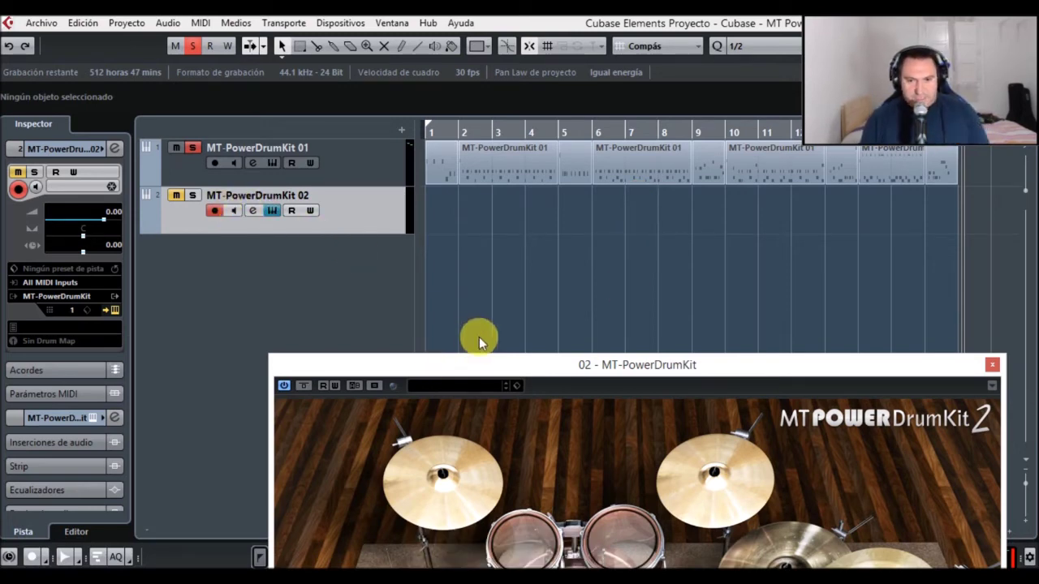
Step: Move the new drum kit plugin window clear of the track list and solo the MT-PowerDrumKit 02 track
{"action": "left_click_drag", "start_coordinate": [513, 372], "coordinate": [482, 264]}
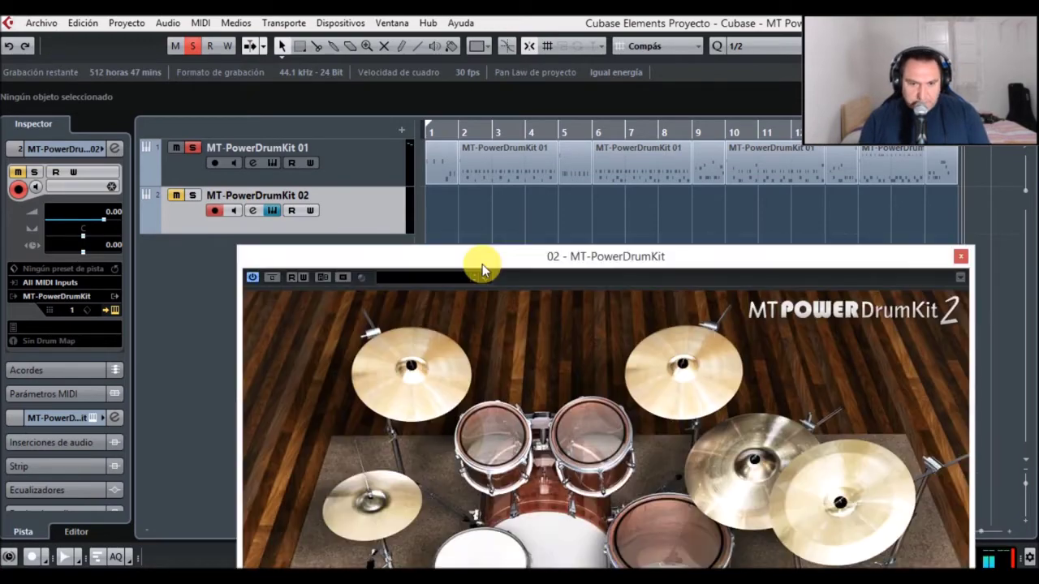
{"action": "key", "text": "super+c"}
{"action": "left_click", "coordinate": [557, 397]}
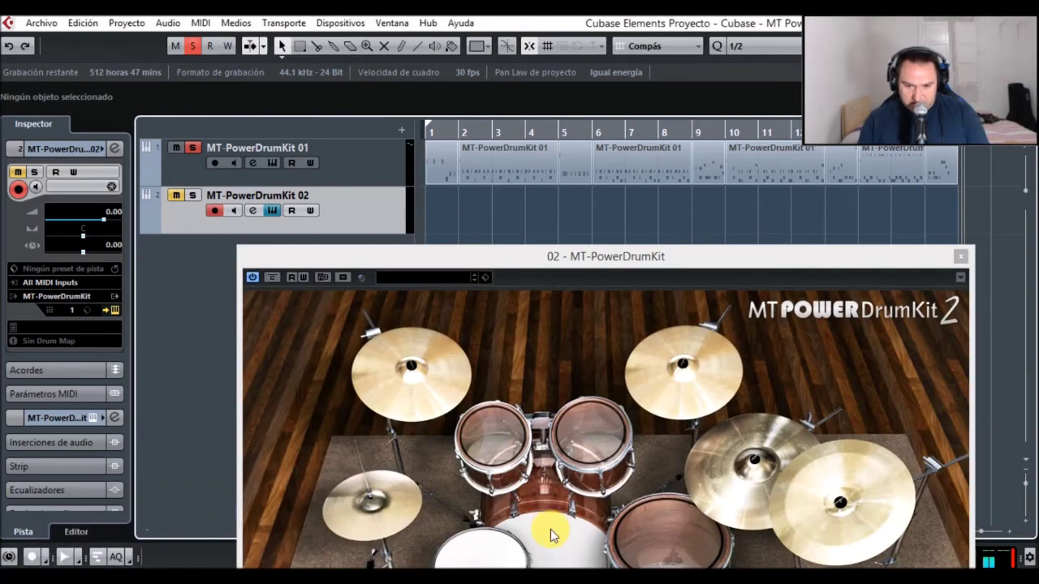
{"action": "left_click_drag", "start_coordinate": [576, 255], "coordinate": [553, 232]}
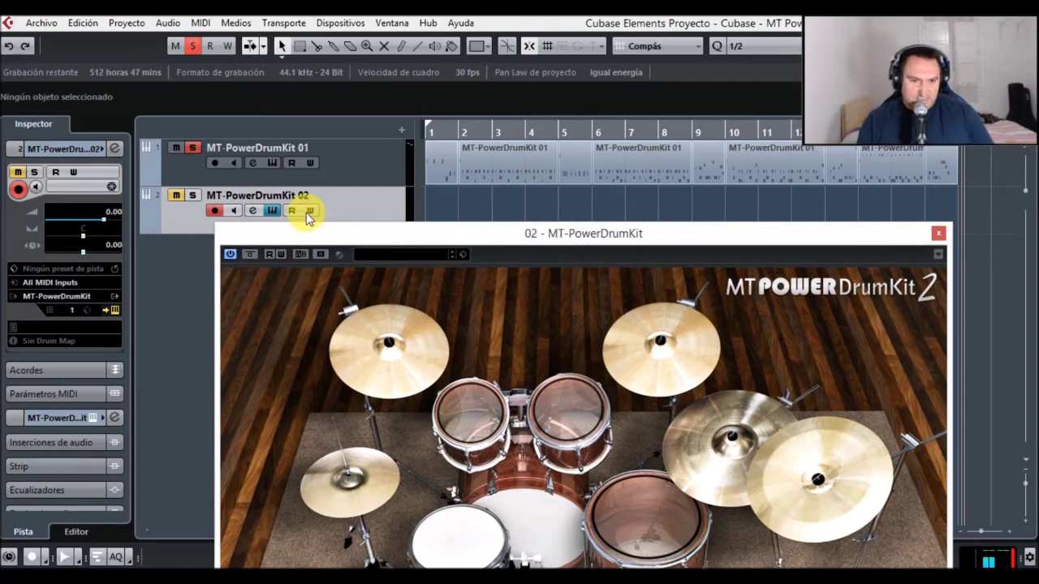
{"action": "left_click", "coordinate": [194, 198]}
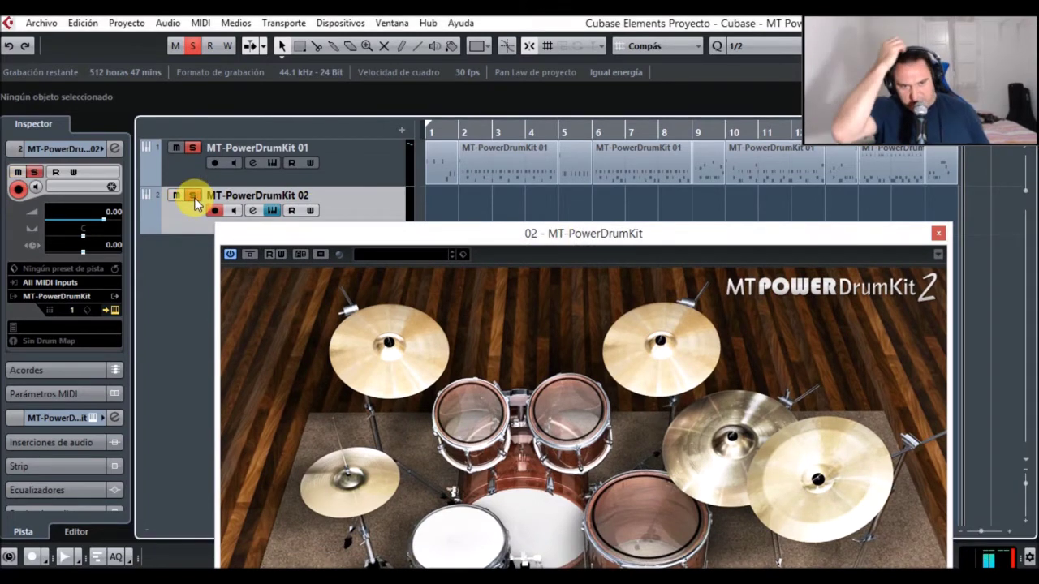
Step: Audition both crash cymbals and the two rack toms on the drum kit, and raise the plugin window so it shows completely
{"action": "left_click", "coordinate": [387, 367]}
{"action": "left_click", "coordinate": [457, 395]}
{"action": "left_click", "coordinate": [553, 419]}
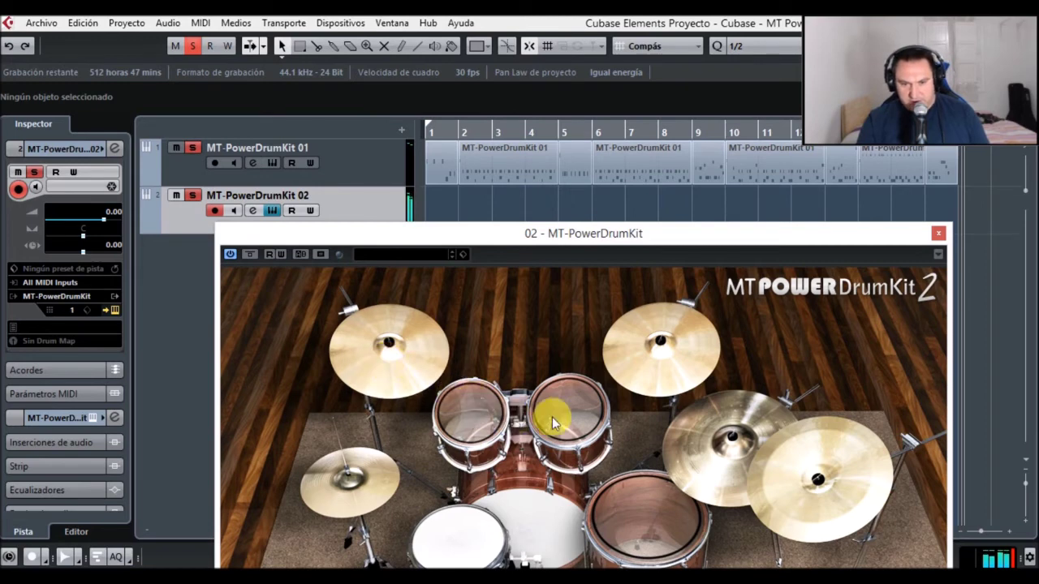
{"action": "left_click", "coordinate": [649, 371]}
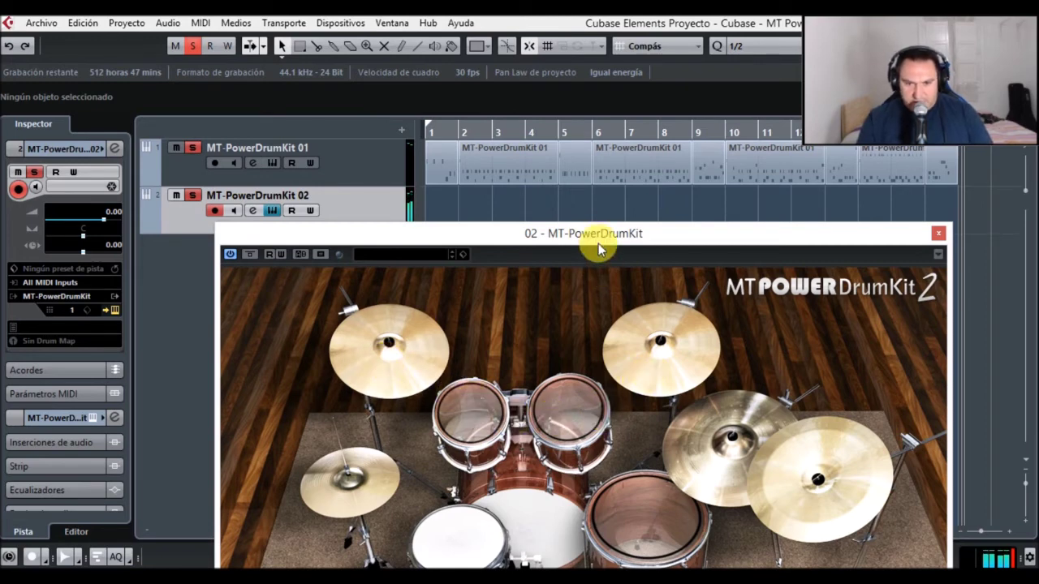
{"action": "left_click_drag", "start_coordinate": [598, 244], "coordinate": [538, 85]}
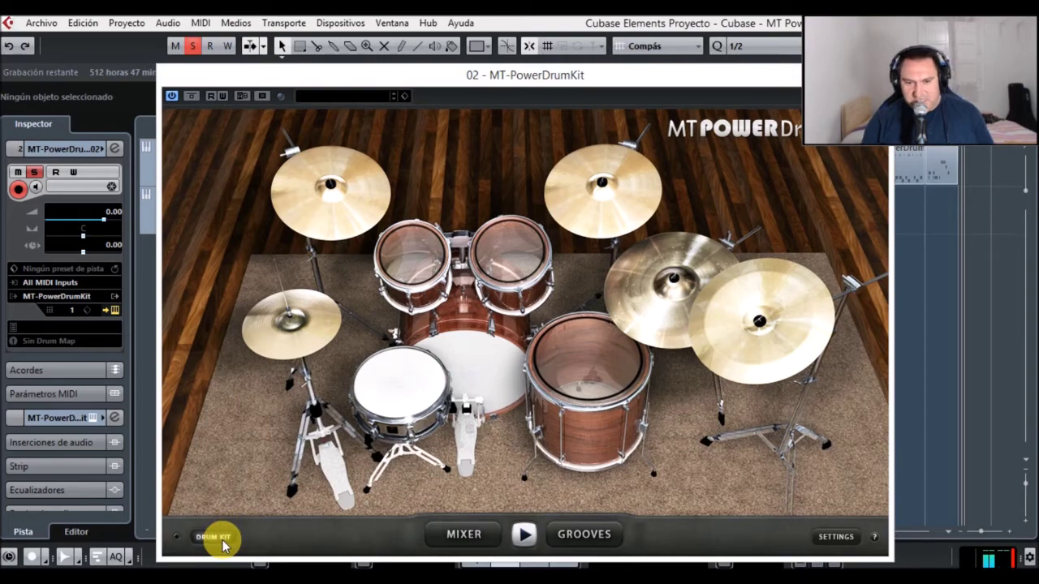
Step: Open the drum kit's mixer and switch the Side-Stick, closed Hi-Hat and open Hi-Hat channels off and back on
{"action": "left_click", "coordinate": [466, 538]}
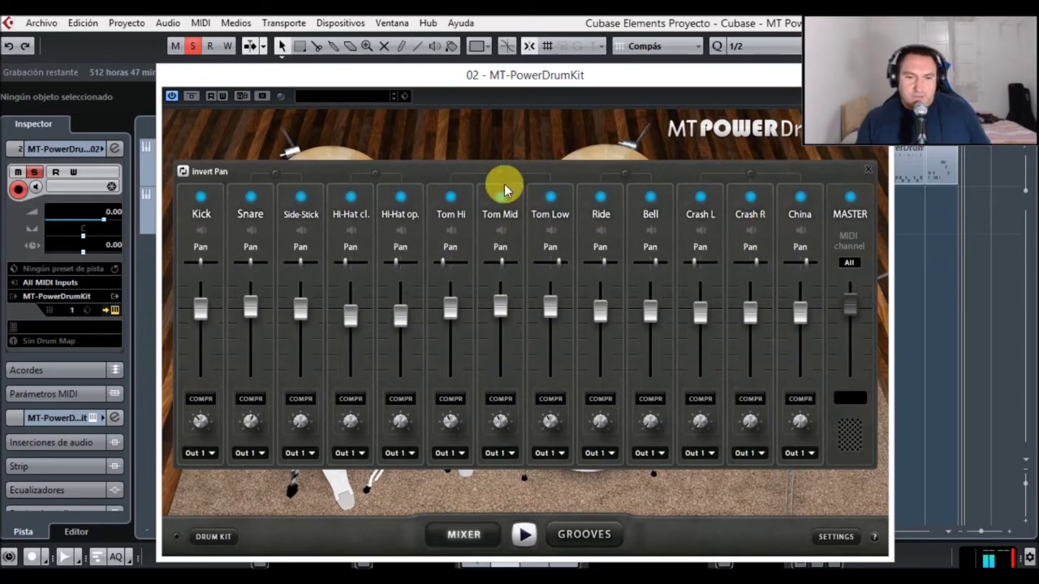
{"action": "left_click", "coordinate": [302, 198]}
{"action": "left_click", "coordinate": [347, 198]}
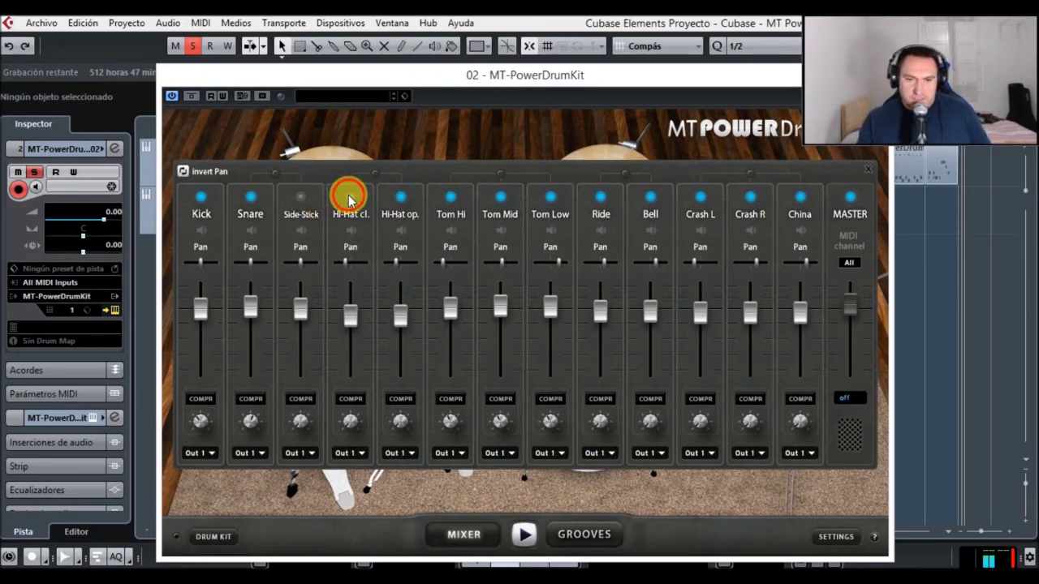
{"action": "left_click", "coordinate": [402, 197]}
{"action": "left_click", "coordinate": [302, 198]}
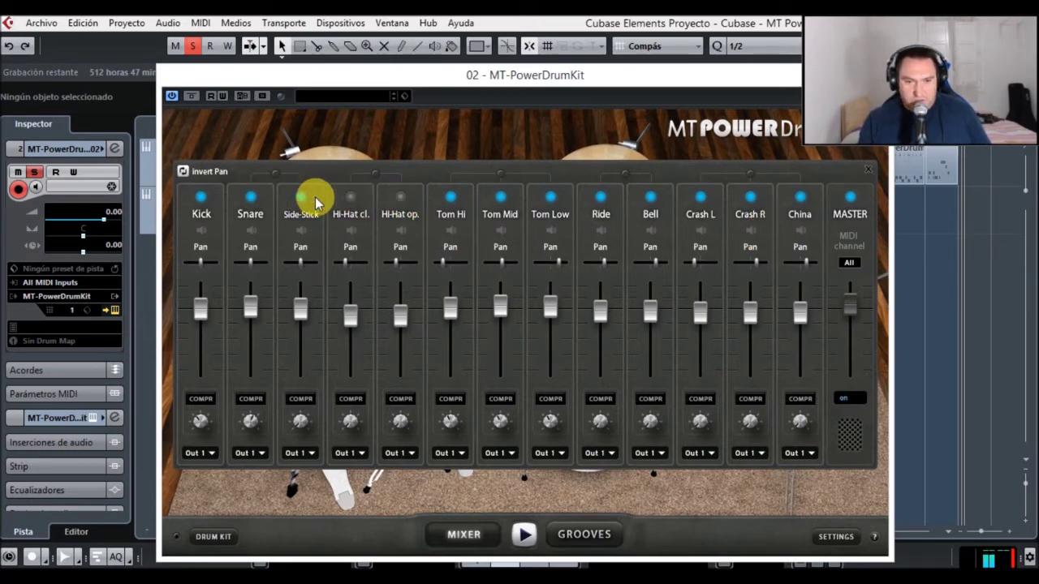
{"action": "left_click", "coordinate": [350, 197]}
{"action": "left_click", "coordinate": [400, 198]}
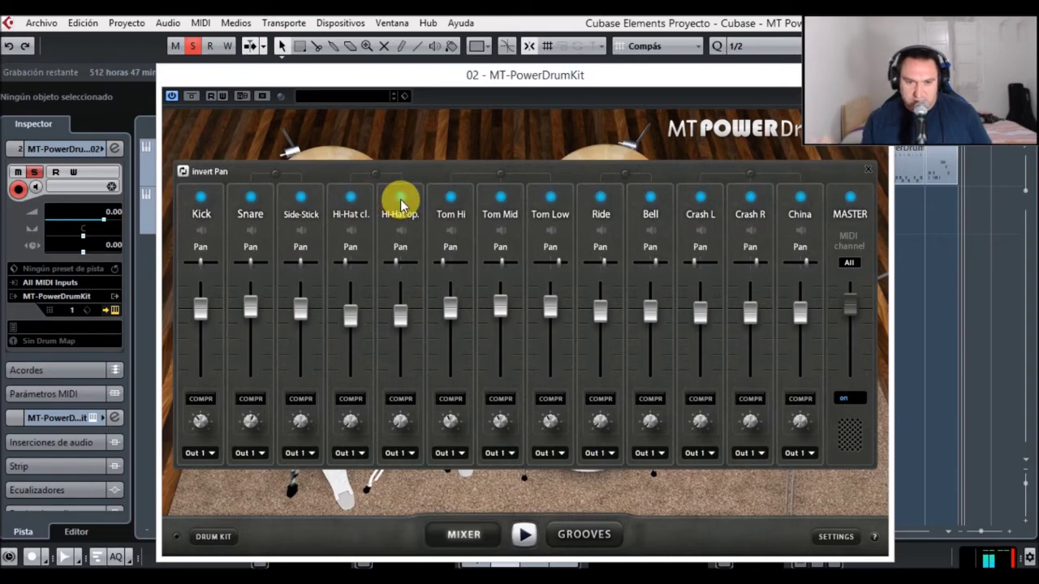
Step: Review the mixer's Tom Hi and Ride volumes, pan controls, Kick output choices and master level, keeping Kick on Out 1, and close the mixer
{"action": "left_click", "coordinate": [451, 305]}
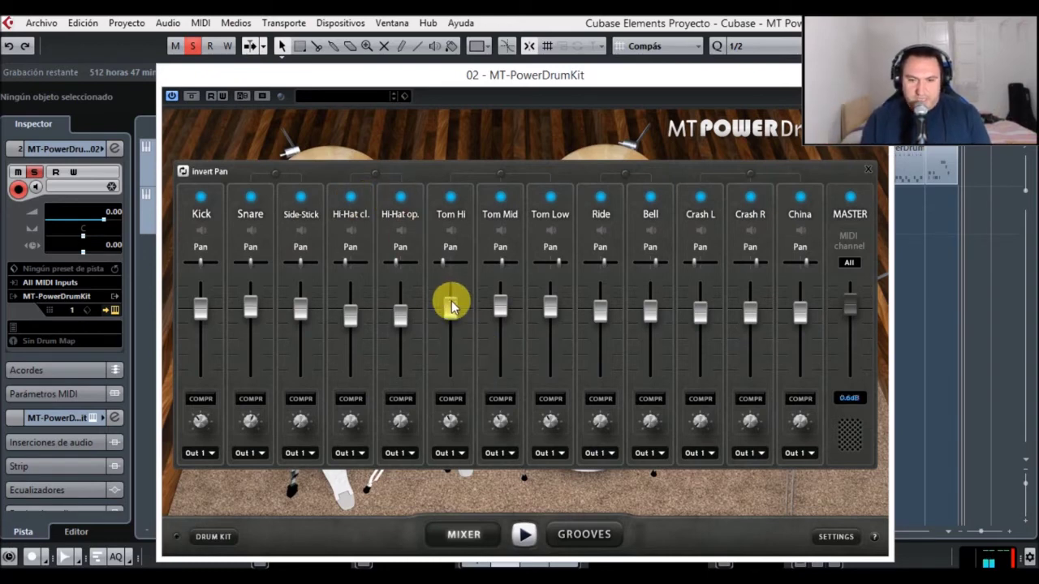
{"action": "left_click", "coordinate": [604, 311]}
{"action": "mouse_move", "coordinate": [504, 263]}
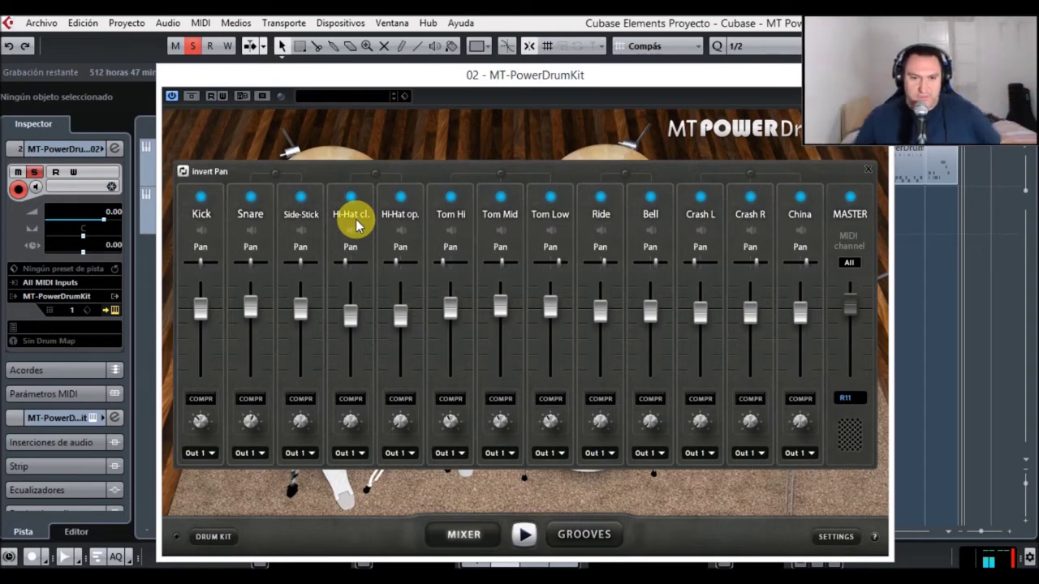
{"action": "mouse_move", "coordinate": [347, 268]}
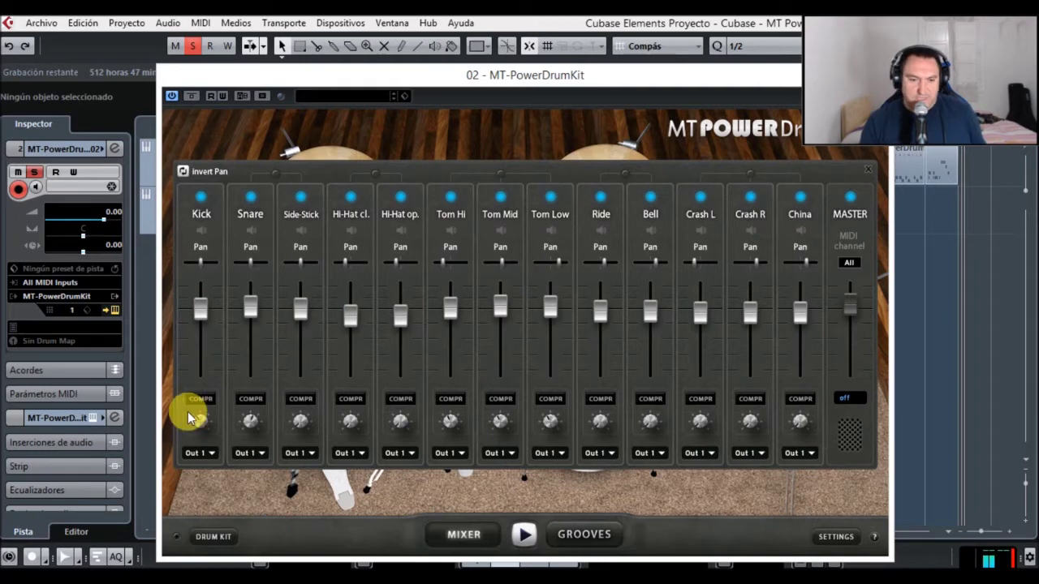
{"action": "left_click", "coordinate": [211, 454]}
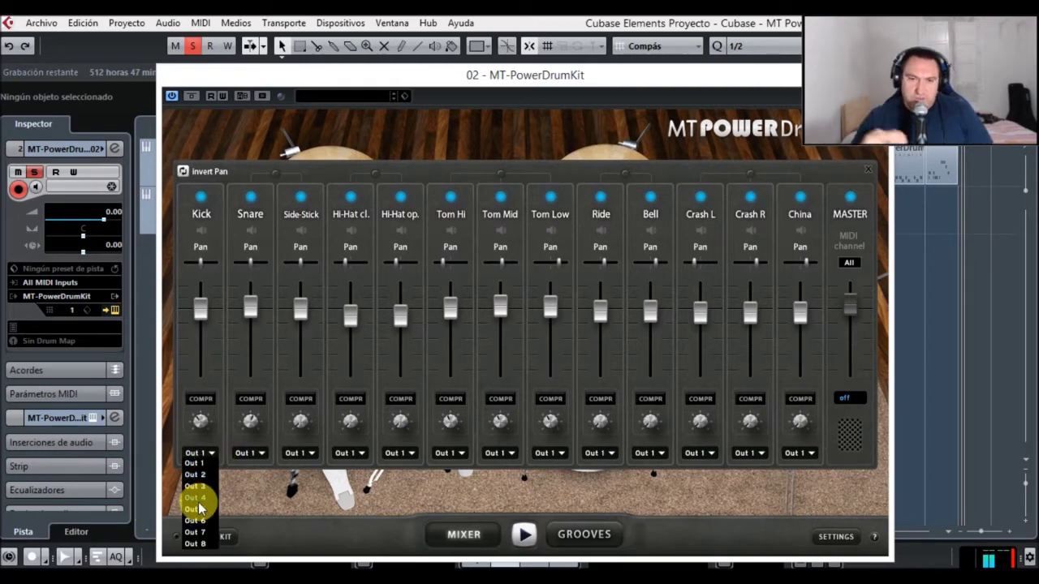
{"action": "left_click", "coordinate": [208, 462]}
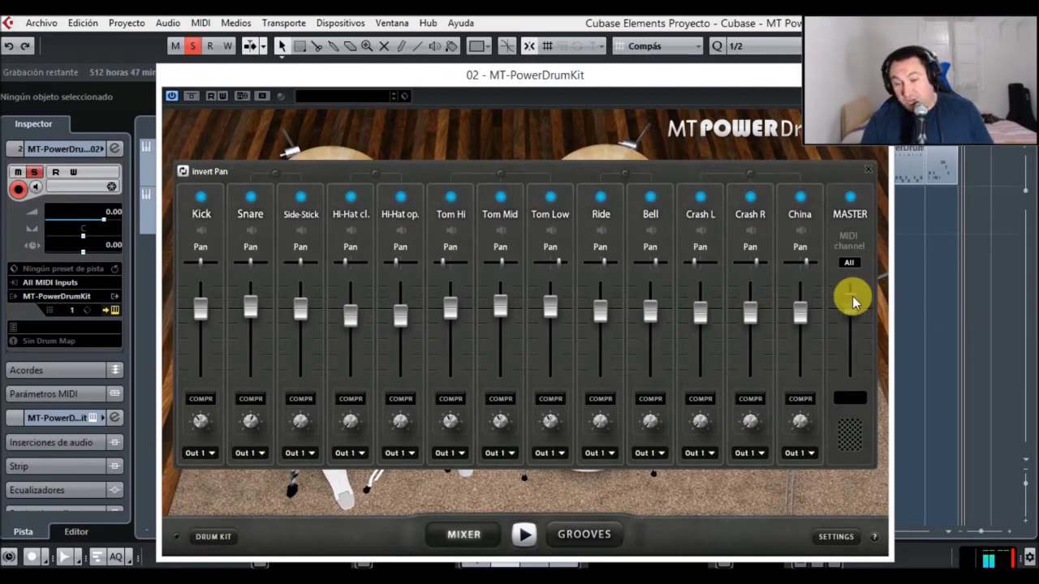
{"action": "mouse_move", "coordinate": [848, 297]}
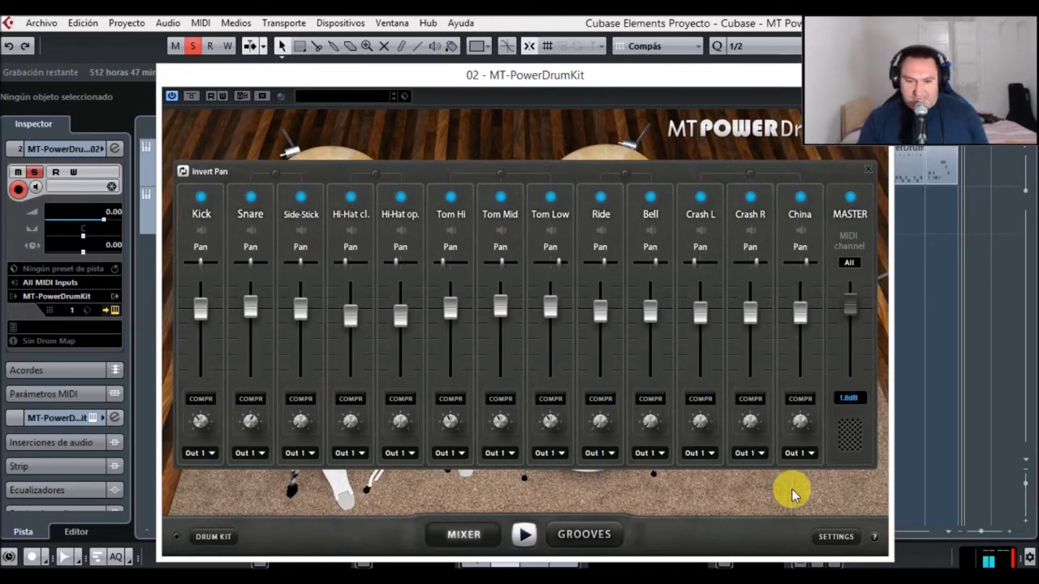
{"action": "left_click", "coordinate": [866, 170]}
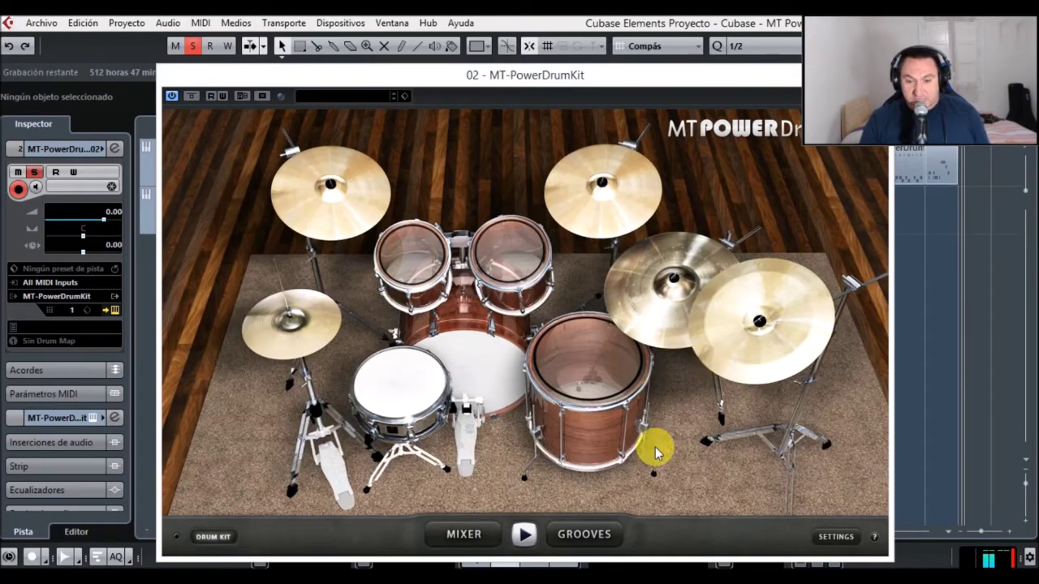
Step: Open the drum kit's groove library and browse the style folders down to the 6/8 grooves
{"action": "left_click", "coordinate": [586, 536]}
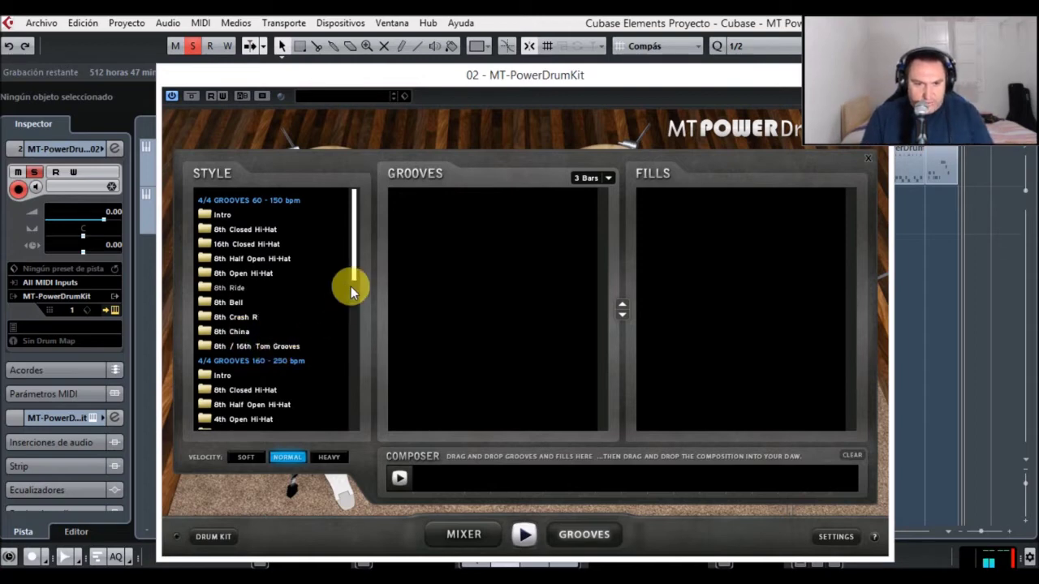
{"action": "left_click_drag", "start_coordinate": [352, 268], "coordinate": [351, 302]}
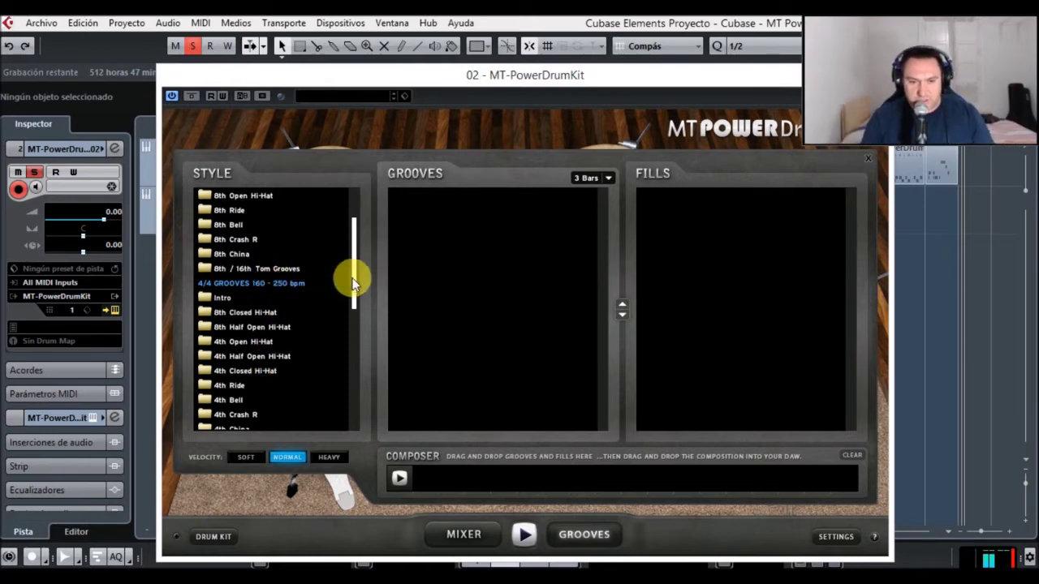
{"action": "left_click_drag", "start_coordinate": [353, 280], "coordinate": [354, 372]}
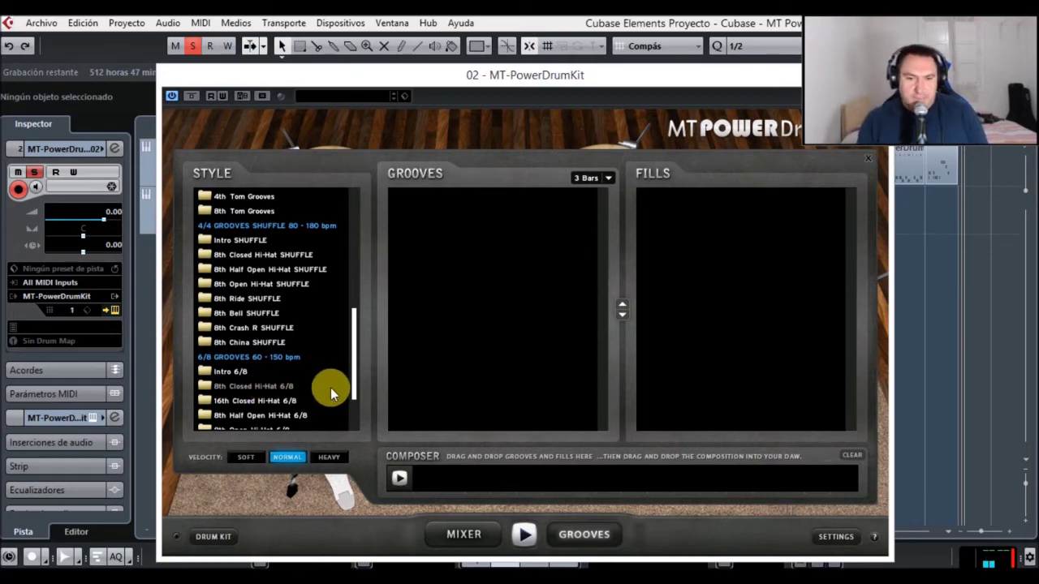
Step: Open the 8th Closed Hi-Hat style of the 4/4 grooves 60-150 bpm and set the groove length to 4 Bars
{"action": "left_click_drag", "start_coordinate": [354, 383], "coordinate": [354, 254]}
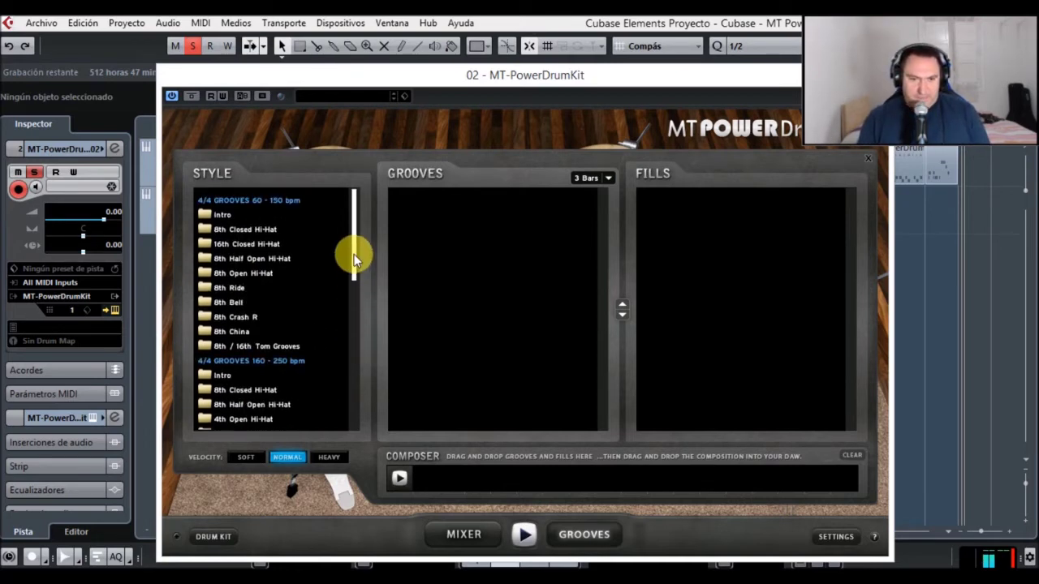
{"action": "left_click", "coordinate": [242, 231]}
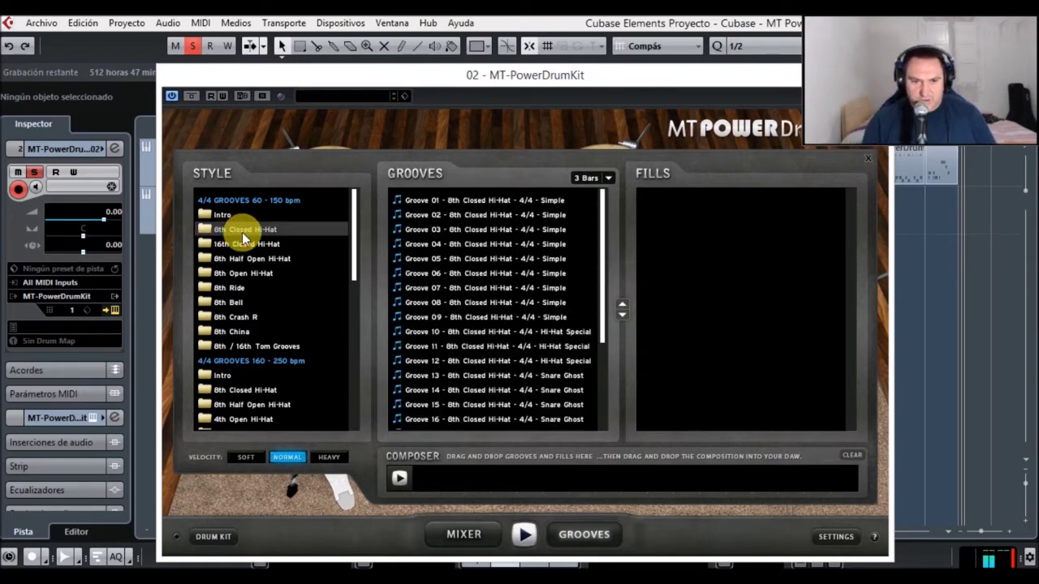
{"action": "left_click", "coordinate": [610, 178]}
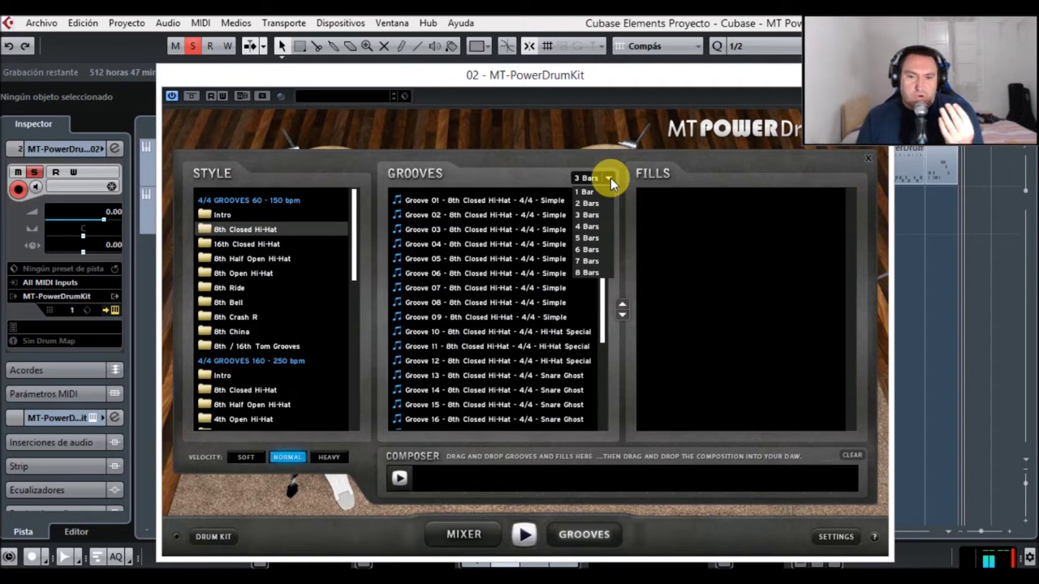
{"action": "left_click", "coordinate": [595, 228]}
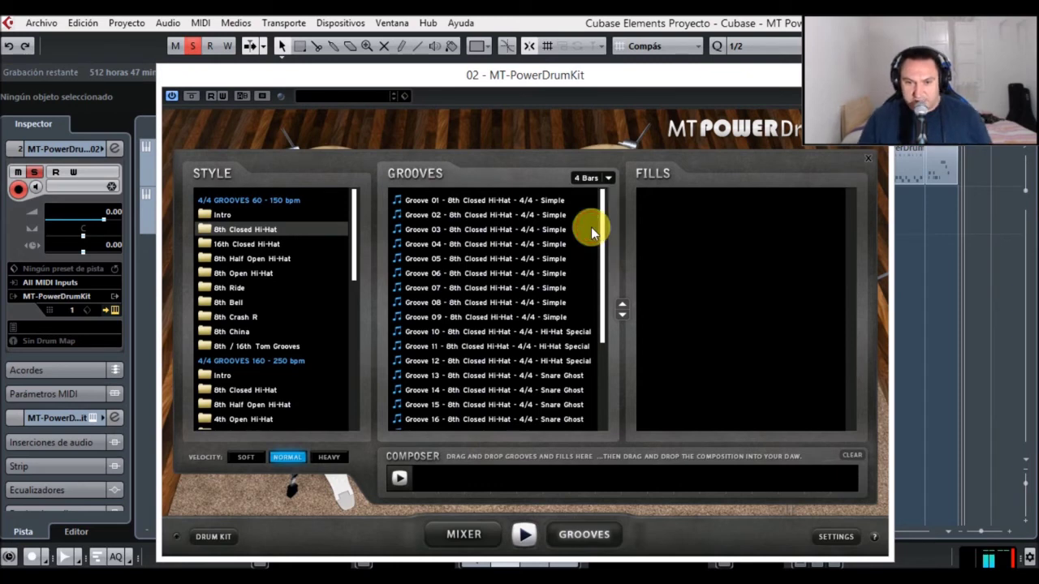
Step: Audition Grooves 01, 10, 13 and 16 of the 8th Closed Hi-Hat style and stop playback
{"action": "left_click", "coordinate": [555, 201]}
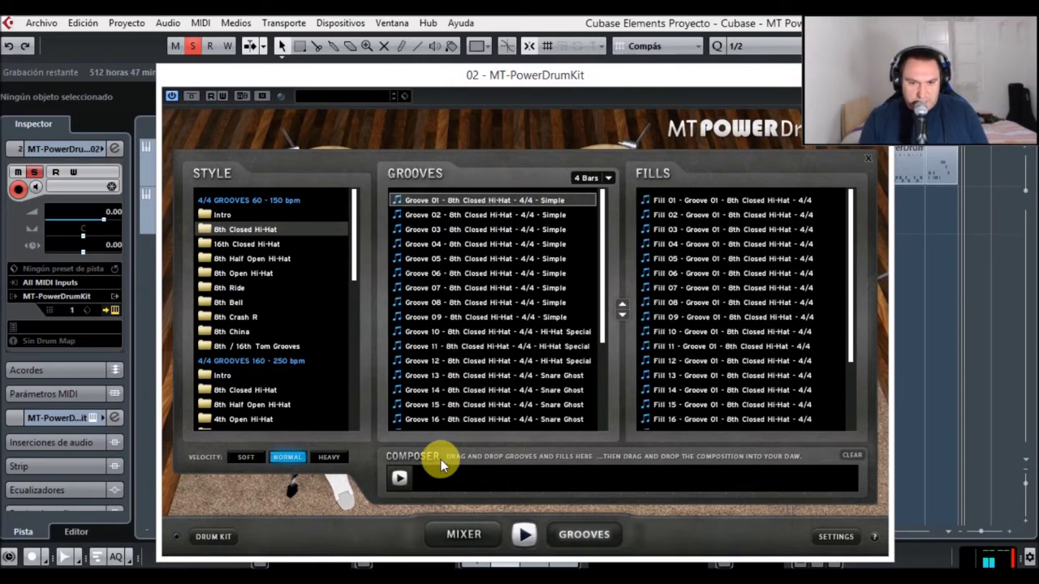
{"action": "left_click", "coordinate": [497, 203]}
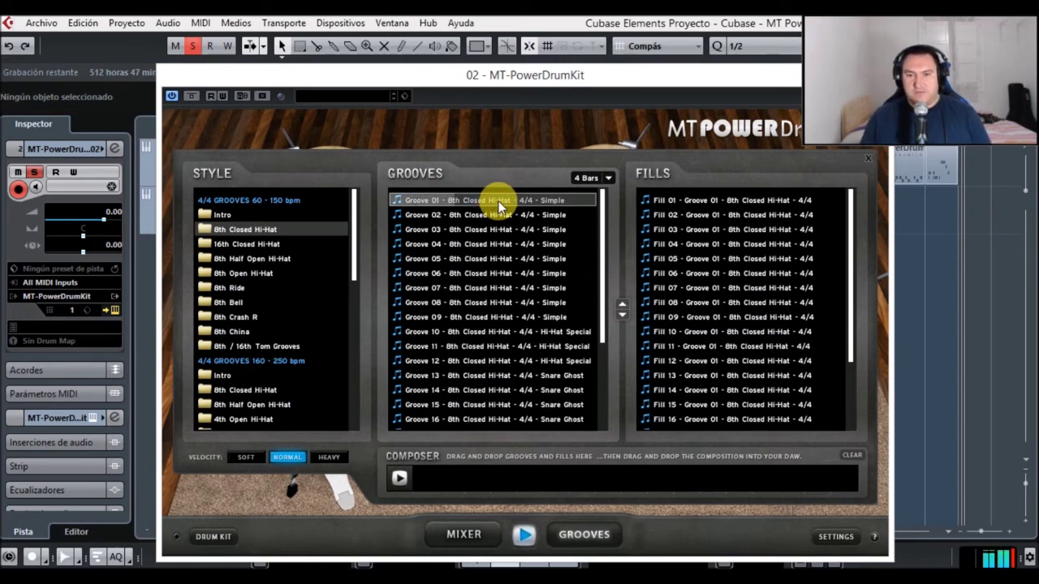
{"action": "left_click", "coordinate": [534, 332]}
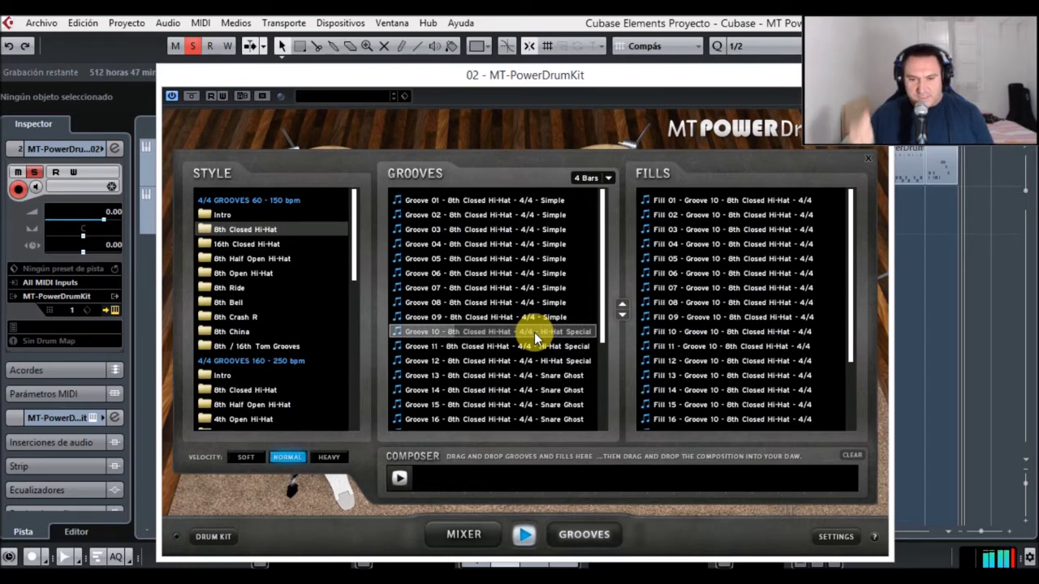
{"action": "left_click", "coordinate": [535, 374]}
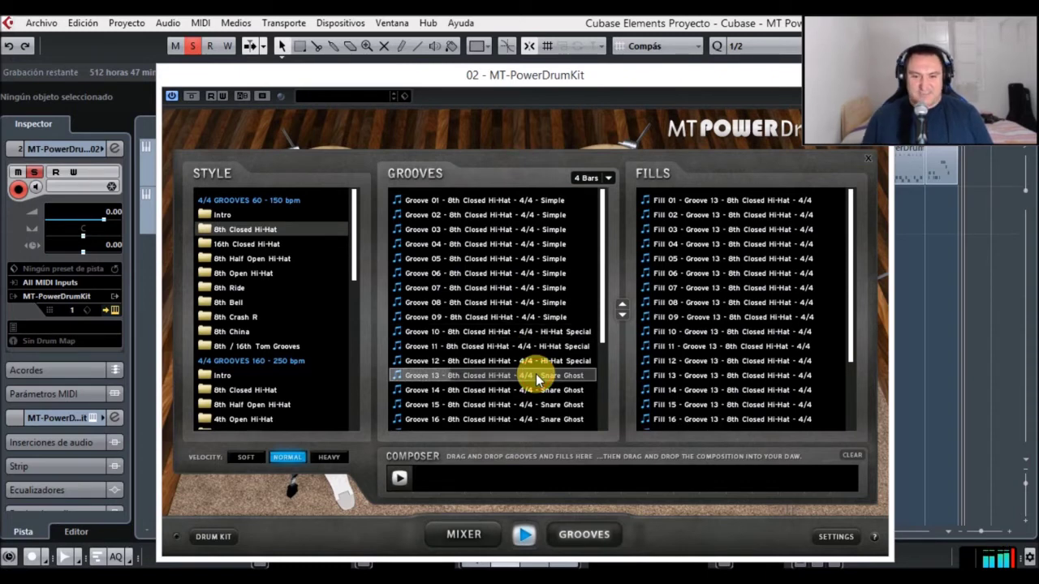
{"action": "left_click", "coordinate": [539, 421]}
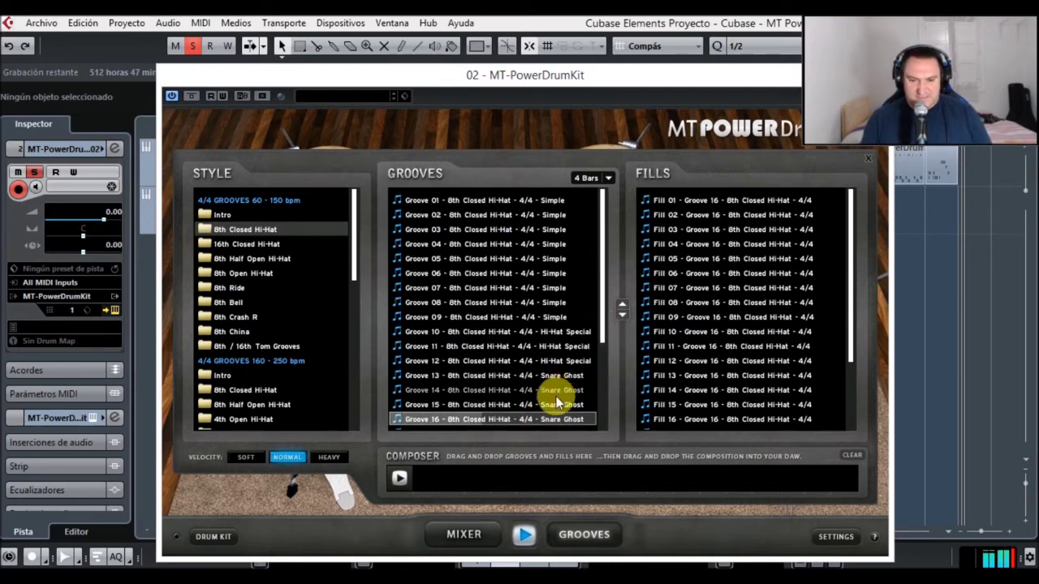
{"action": "left_click", "coordinate": [522, 537]}
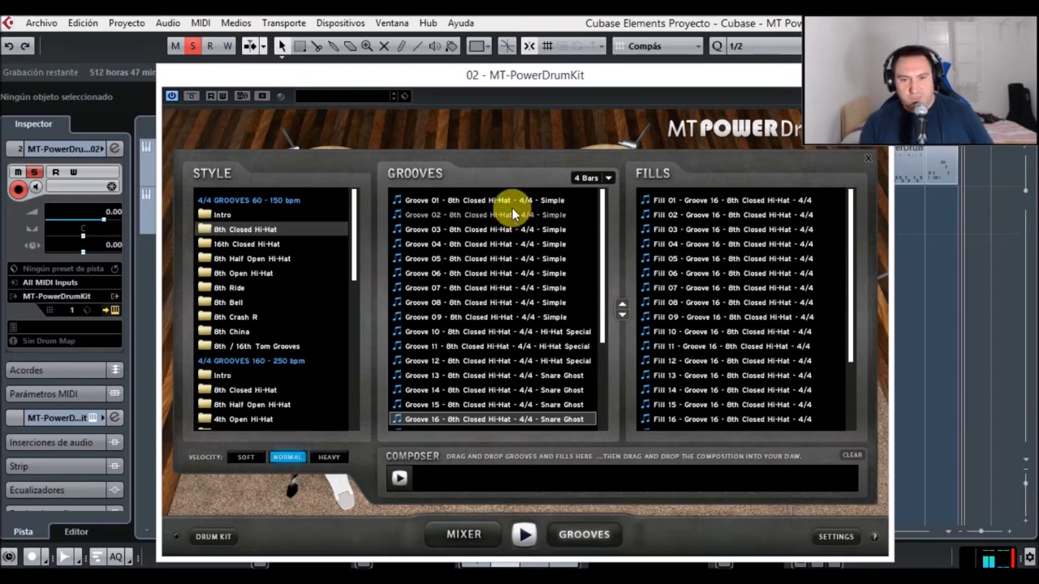
Step: Assemble Groove 01, Groove 02 and Groove 02's Fill 01 in sequence in the composer and play the composition
{"action": "left_click_drag", "start_coordinate": [511, 208], "coordinate": [442, 477]}
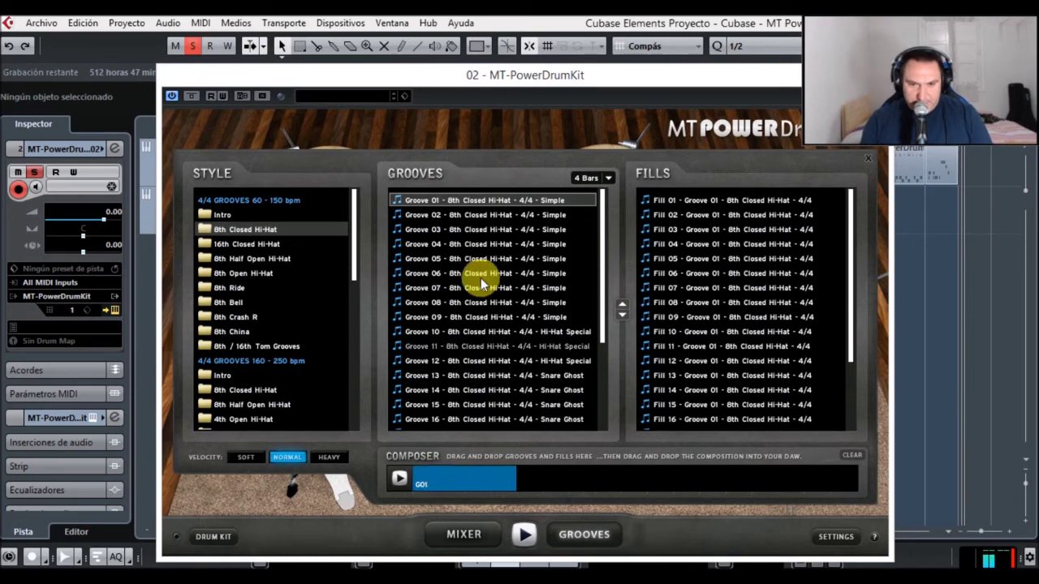
{"action": "left_click_drag", "start_coordinate": [528, 214], "coordinate": [569, 404]}
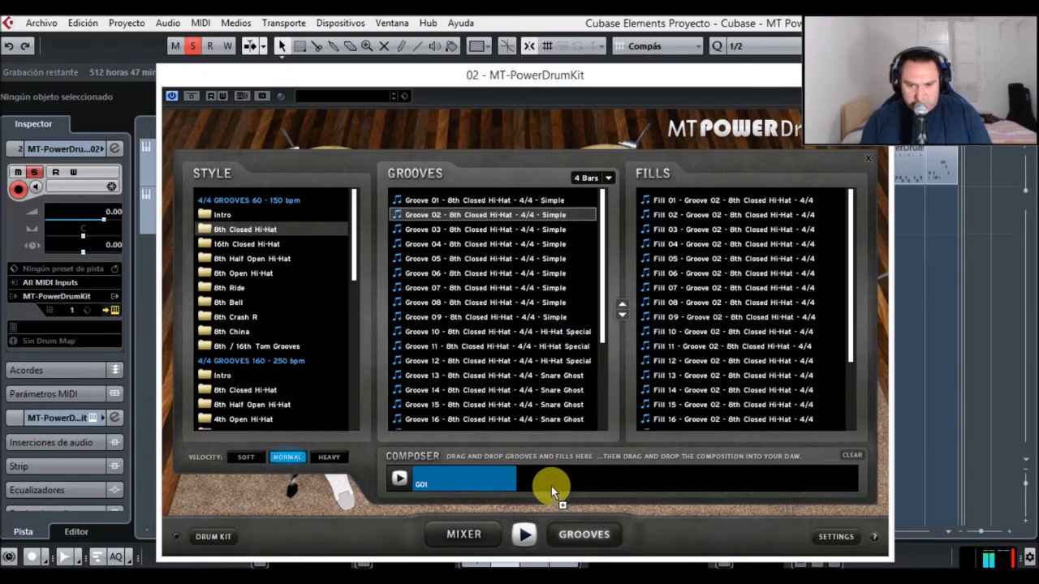
{"action": "left_click_drag", "start_coordinate": [551, 486], "coordinate": [552, 486]}
{"action": "left_click", "coordinate": [716, 201]}
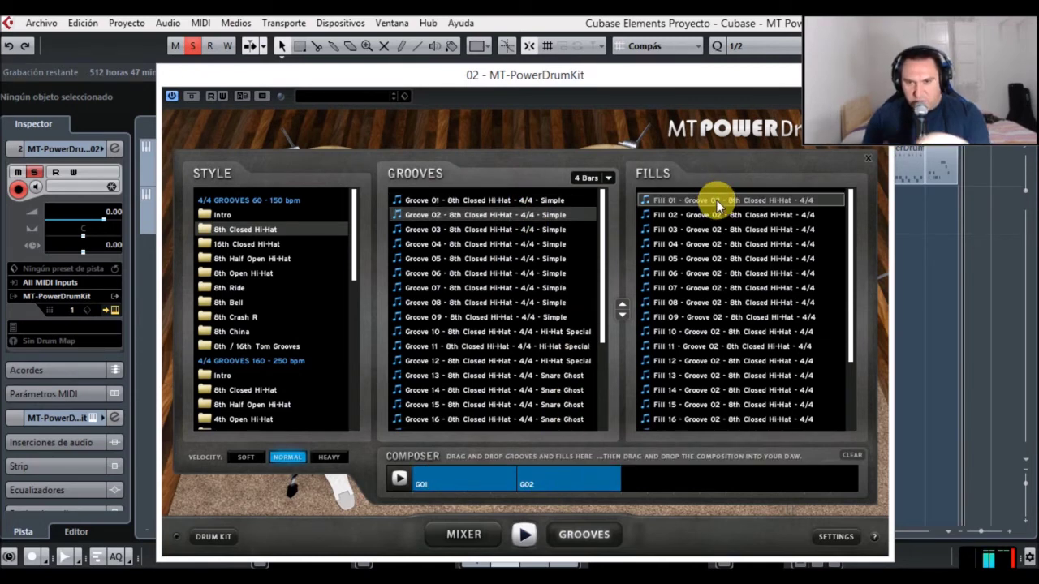
{"action": "left_click_drag", "start_coordinate": [717, 200], "coordinate": [653, 434]}
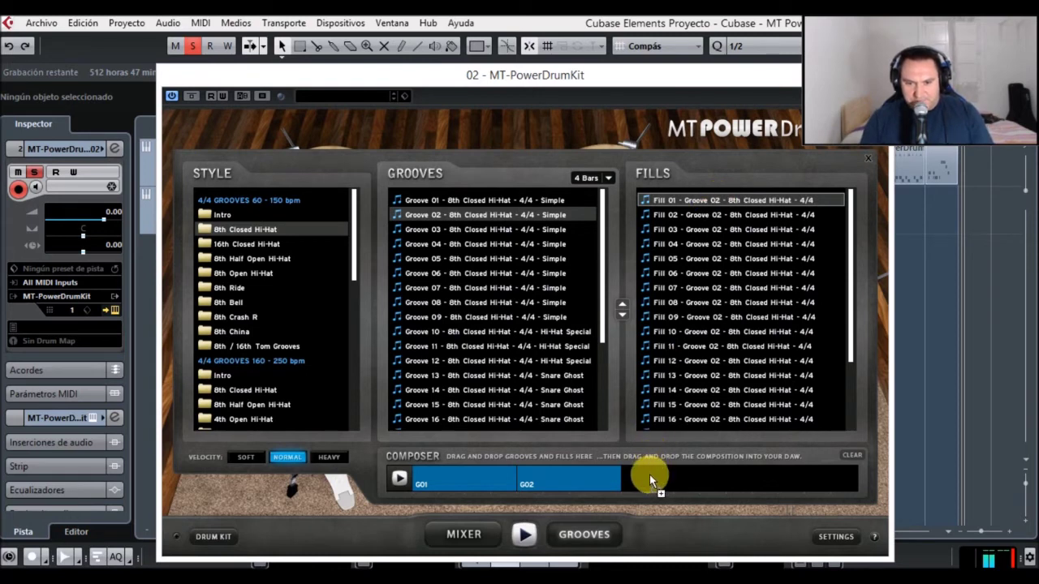
{"action": "left_click_drag", "start_coordinate": [649, 475], "coordinate": [649, 476]}
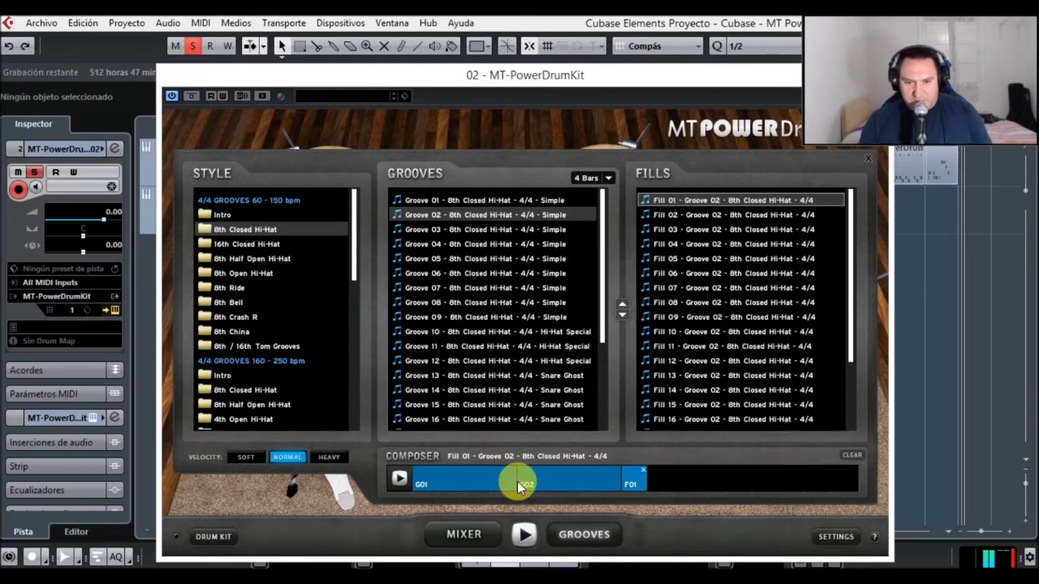
{"action": "left_click", "coordinate": [401, 480]}
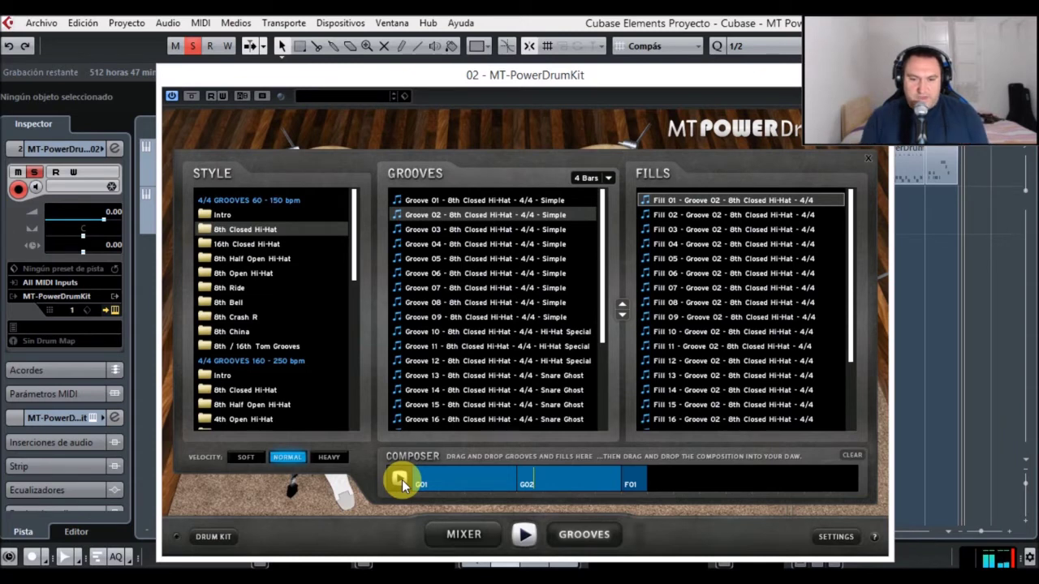
Step: Remove both grooves and the fill from the composer
{"action": "right_click", "coordinate": [511, 469]}
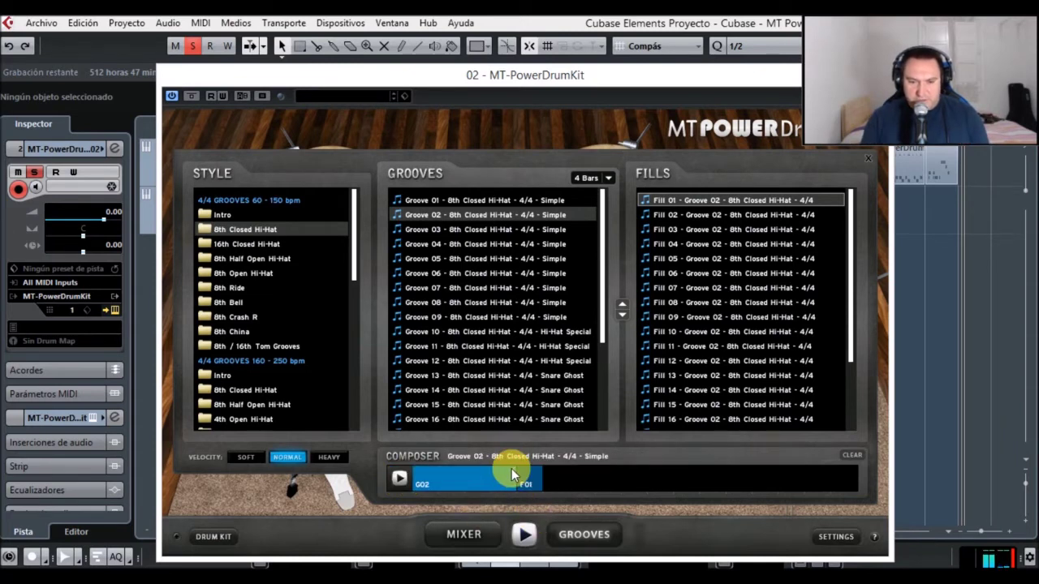
{"action": "right_click", "coordinate": [511, 469]}
{"action": "right_click", "coordinate": [433, 471]}
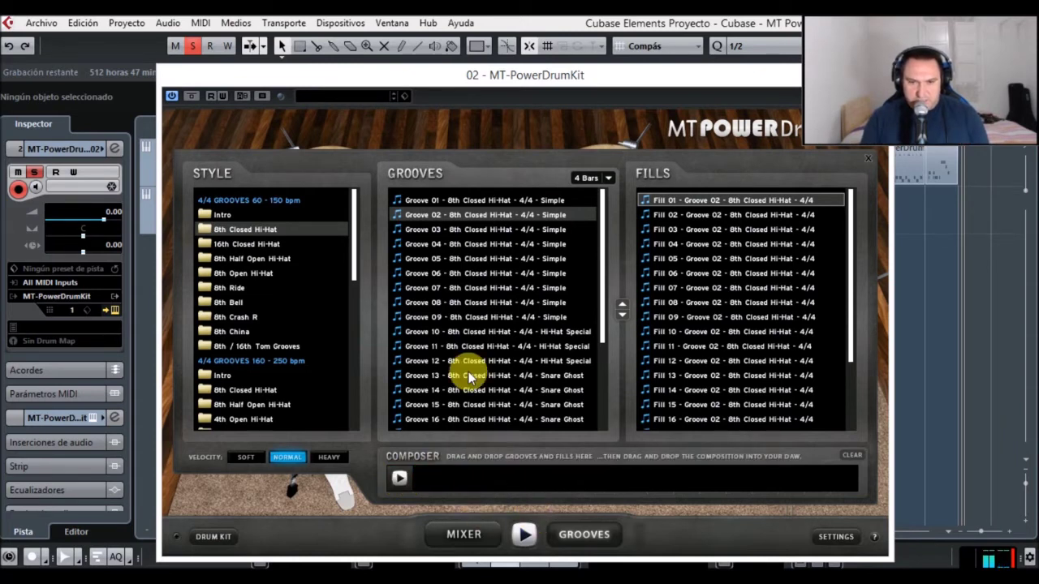
Step: Place the 4-bar Groove 01 at bar 1 of the MT-PowerDrumKit 02 track and play it with MT-PowerDrumKit 01 muted
{"action": "left_click_drag", "start_coordinate": [614, 69], "coordinate": [694, 285]}
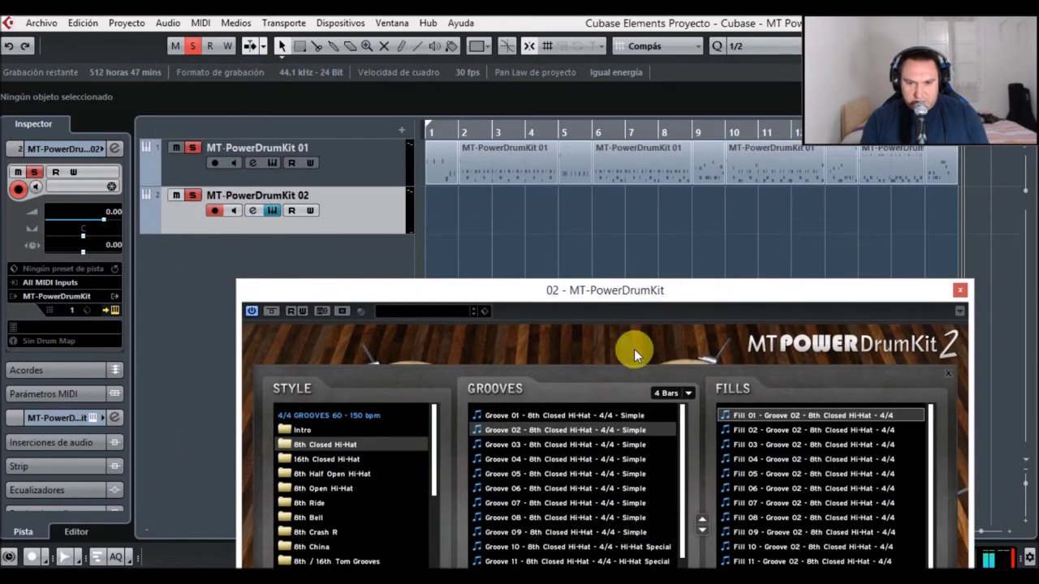
{"action": "left_click_drag", "start_coordinate": [612, 416], "coordinate": [436, 220]}
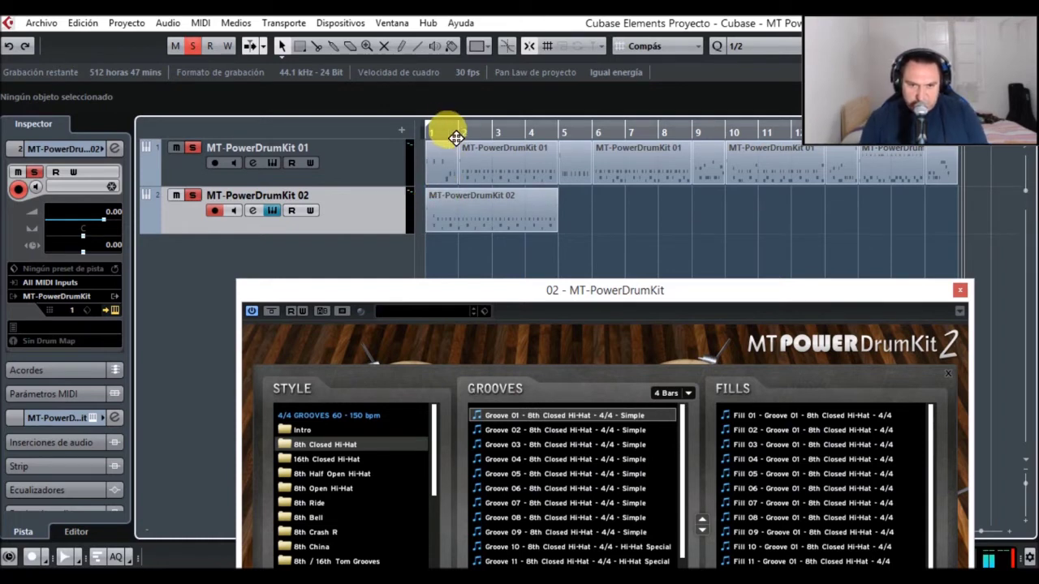
{"action": "left_click", "coordinate": [448, 204]}
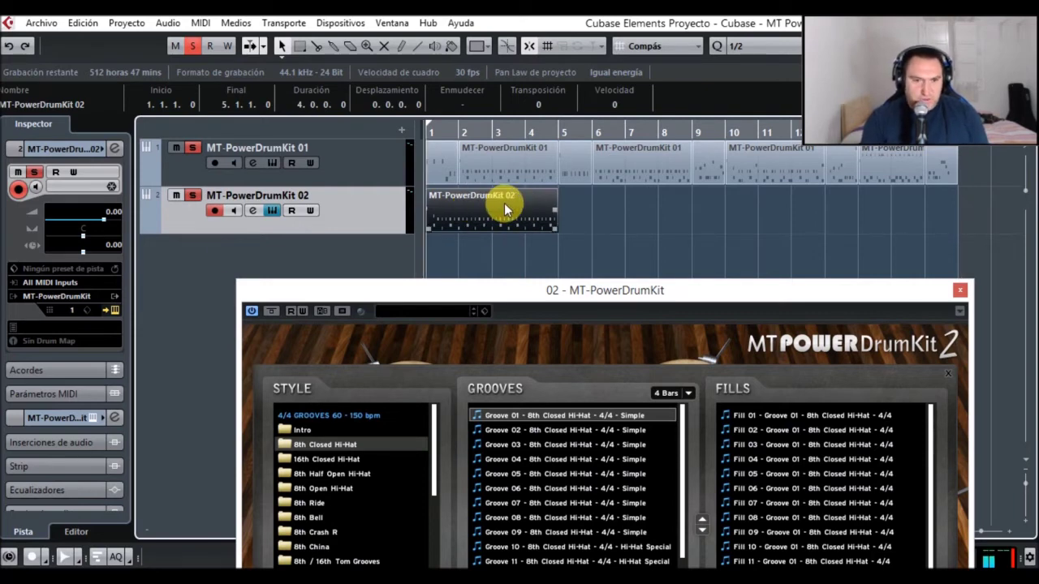
{"action": "left_click", "coordinate": [176, 149]}
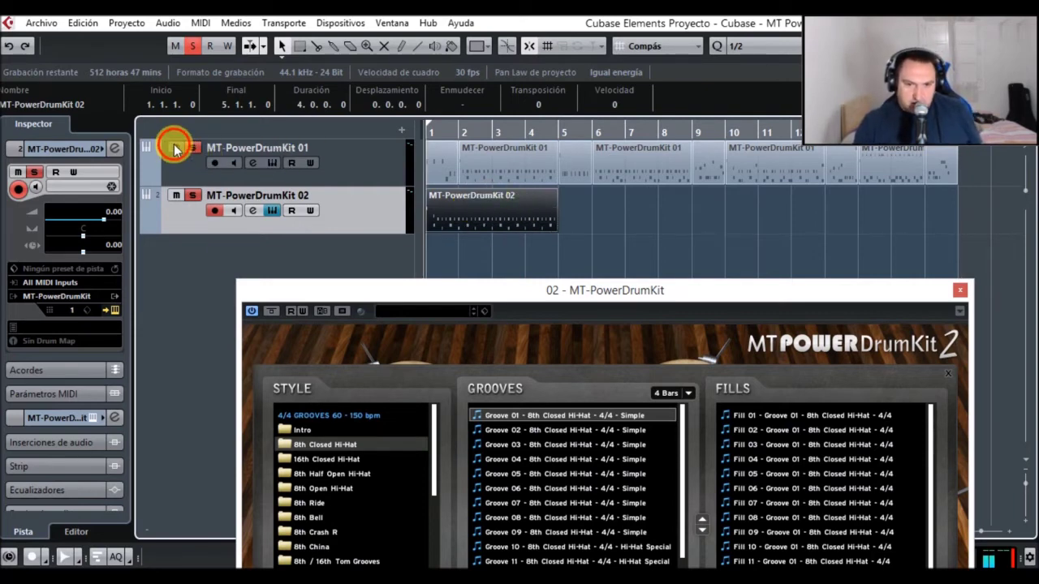
{"action": "key", "text": "space"}
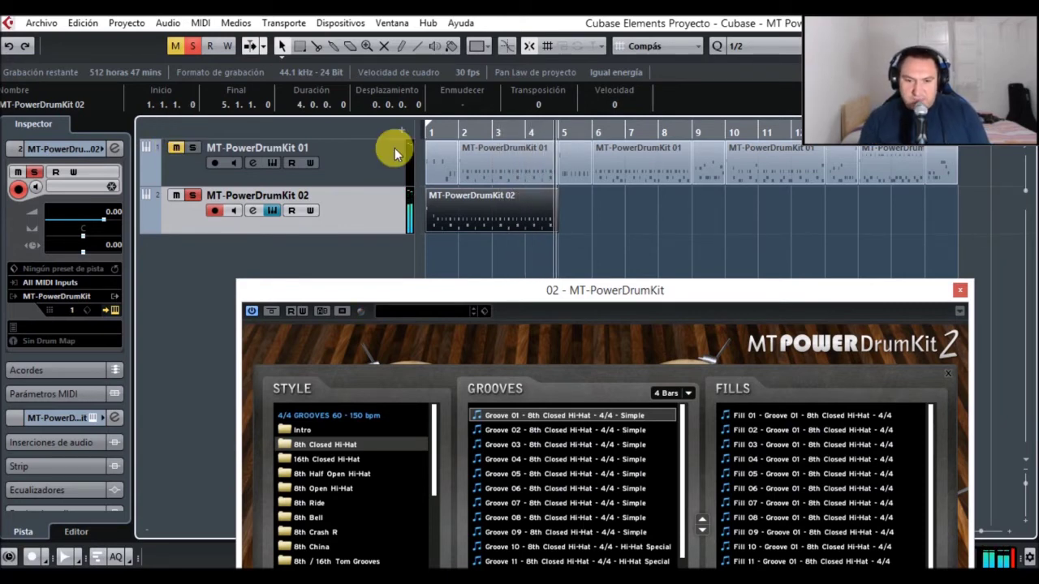
Step: Audition Fills 01, 07 and 10 of Groove 01 and stop playback
{"action": "left_click_drag", "start_coordinate": [470, 290], "coordinate": [449, 146]}
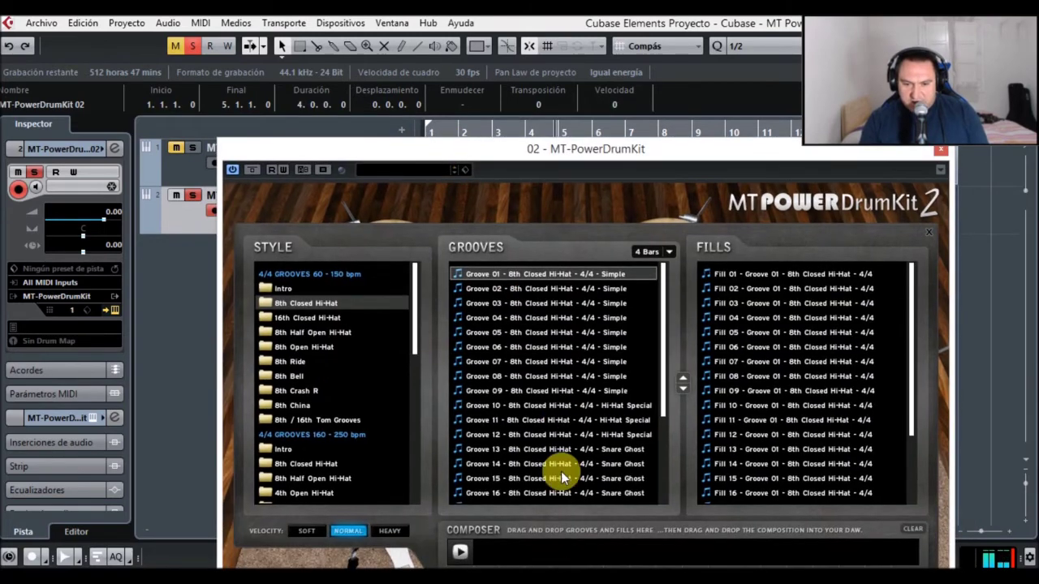
{"action": "left_click_drag", "start_coordinate": [527, 151], "coordinate": [549, 306]}
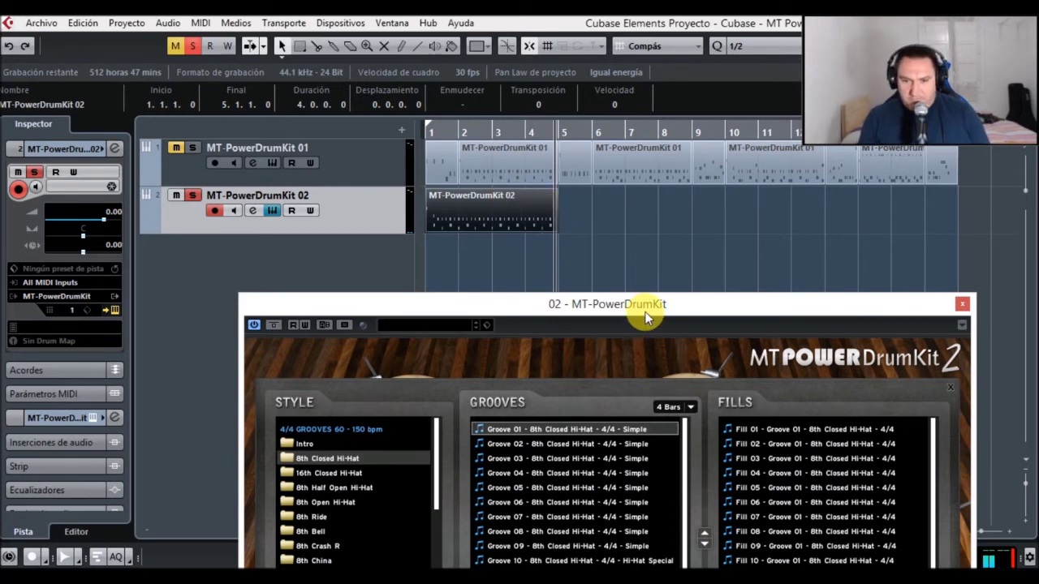
{"action": "left_click_drag", "start_coordinate": [647, 317], "coordinate": [535, 244]}
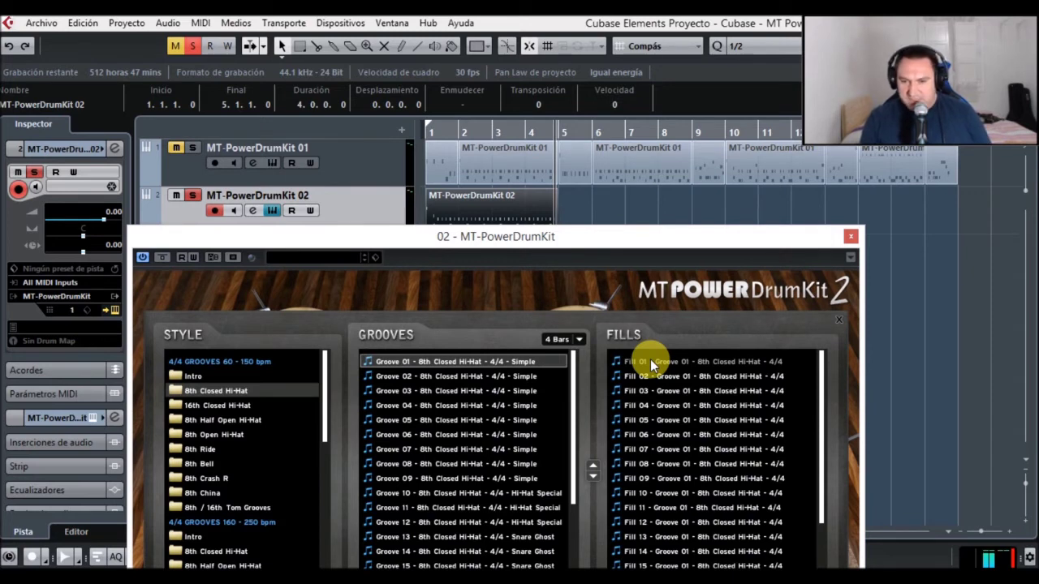
{"action": "left_click", "coordinate": [650, 358]}
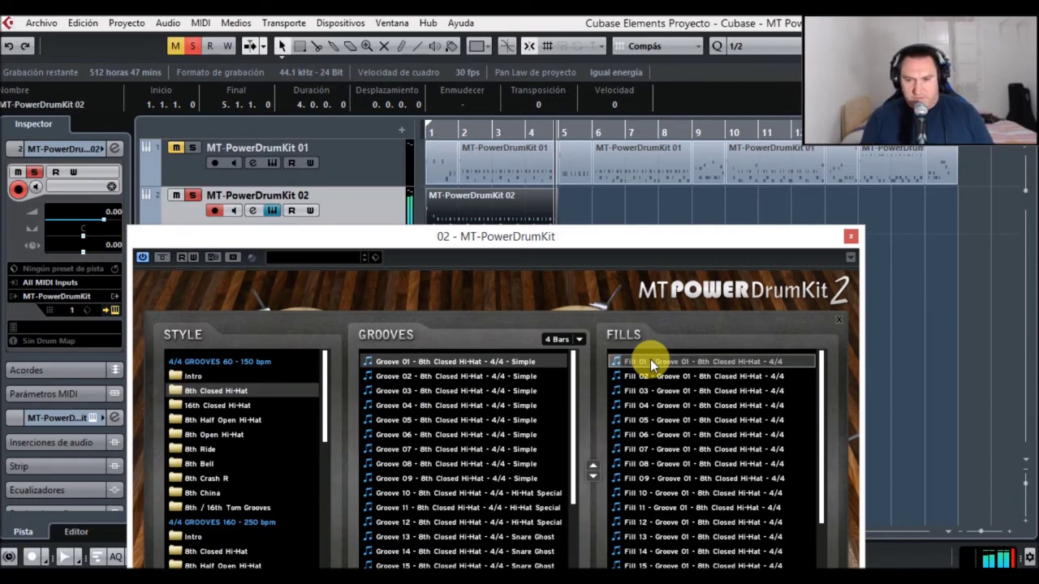
{"action": "left_click", "coordinate": [744, 451]}
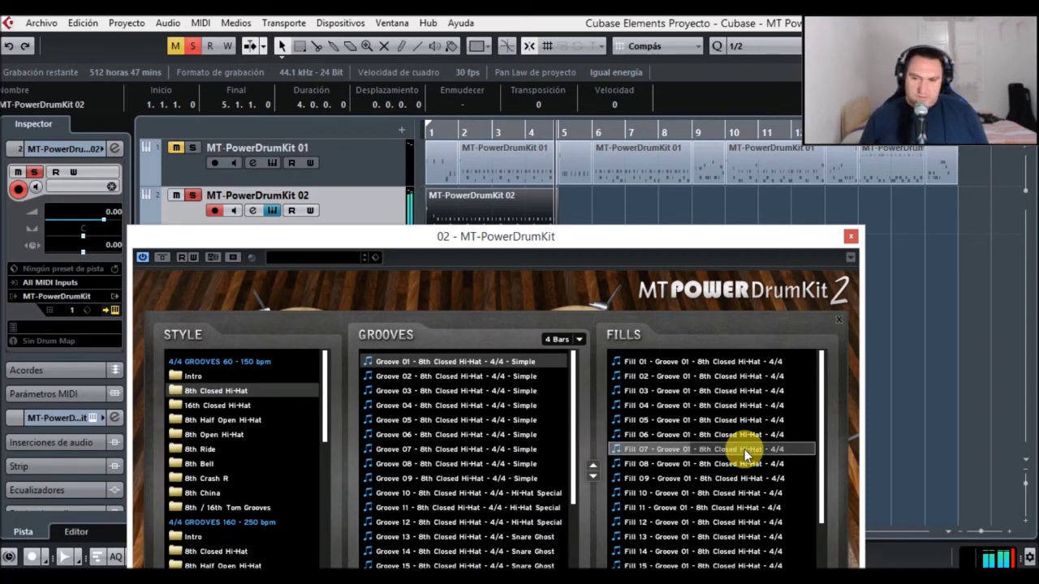
{"action": "left_click", "coordinate": [749, 494]}
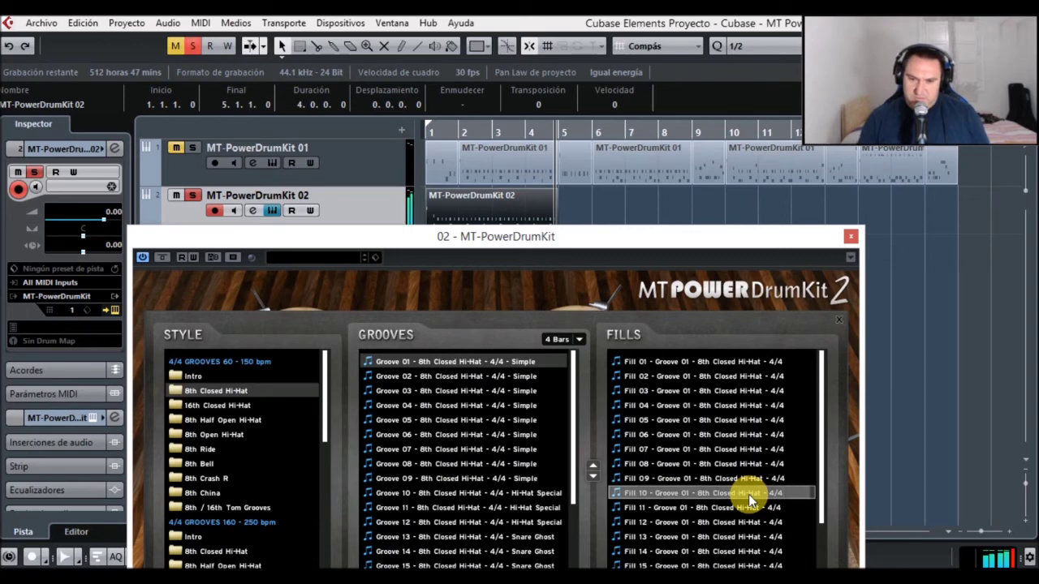
{"action": "left_click_drag", "start_coordinate": [715, 237], "coordinate": [658, 49]}
{"action": "left_click", "coordinate": [437, 504]}
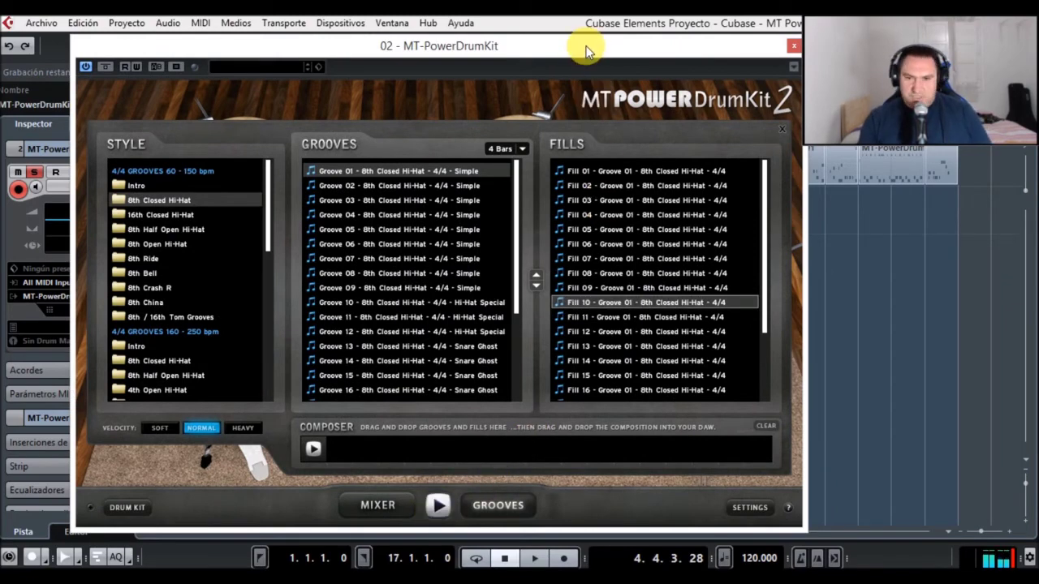
Step: Place the 4-bar Groove 10 (Hi-Hat Special) at bar 5 of the MT-PowerDrumKit 02 track, directly behind the first groove
{"action": "left_click_drag", "start_coordinate": [588, 50], "coordinate": [683, 249]}
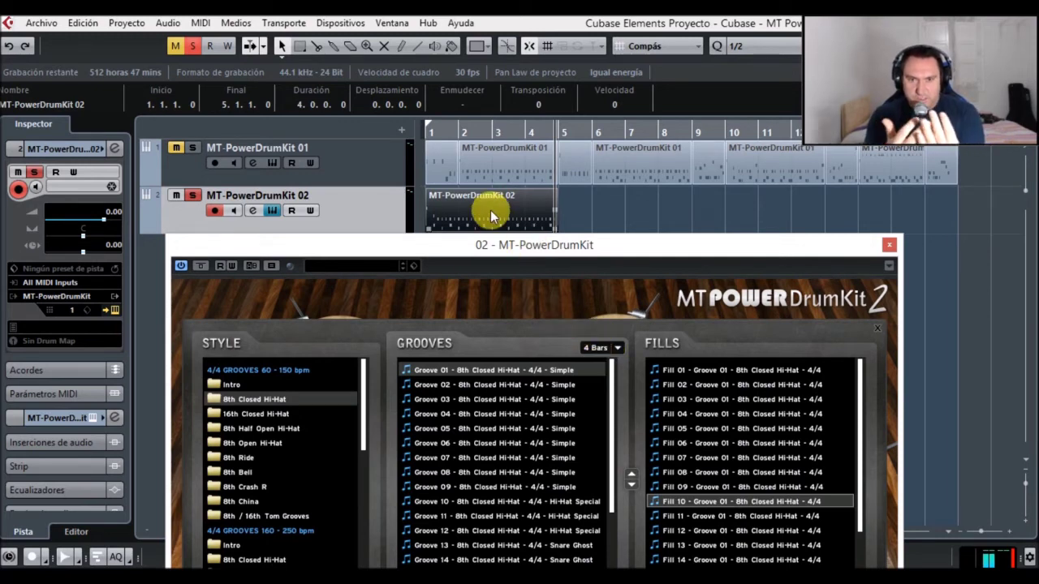
{"action": "left_click", "coordinate": [597, 195]}
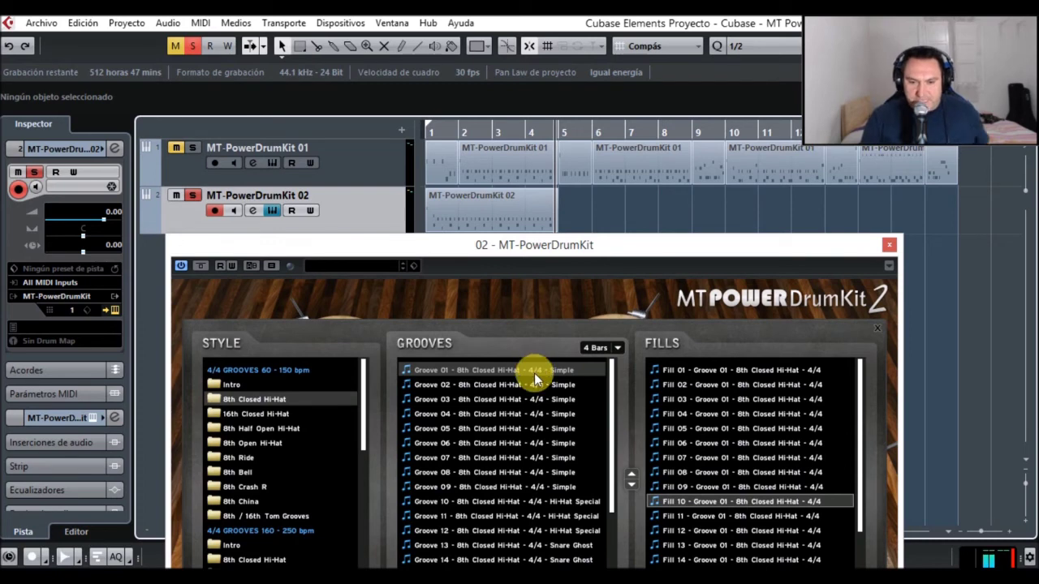
{"action": "left_click", "coordinate": [533, 503]}
{"action": "left_click_drag", "start_coordinate": [535, 503], "coordinate": [566, 203]}
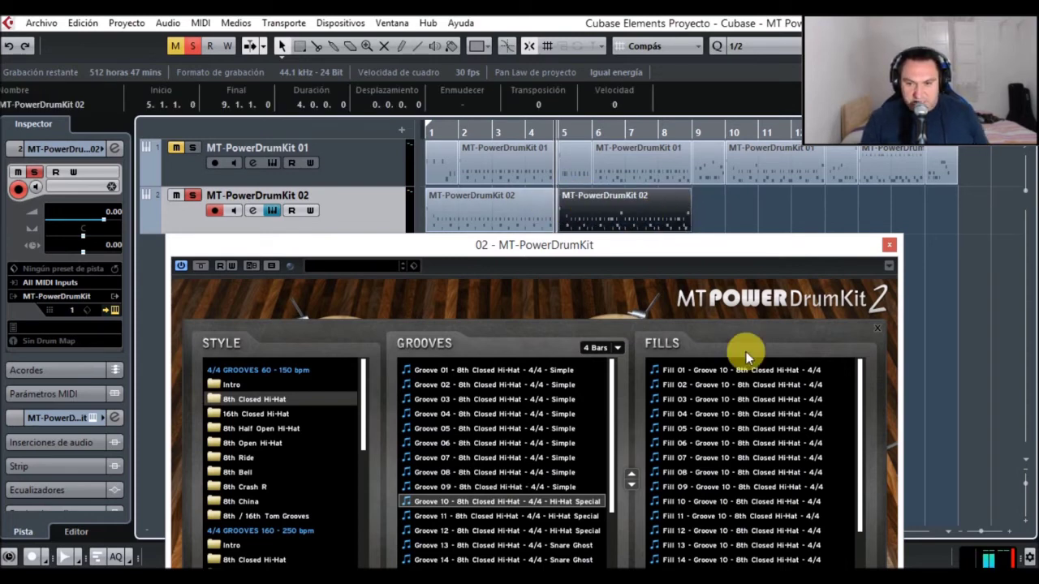
Step: Place Groove 10's Fill 01 at bar 9 of the MT-PowerDrumKit 02 track and delete that fill again
{"action": "left_click", "coordinate": [757, 371]}
{"action": "left_click_drag", "start_coordinate": [759, 371], "coordinate": [712, 321]}
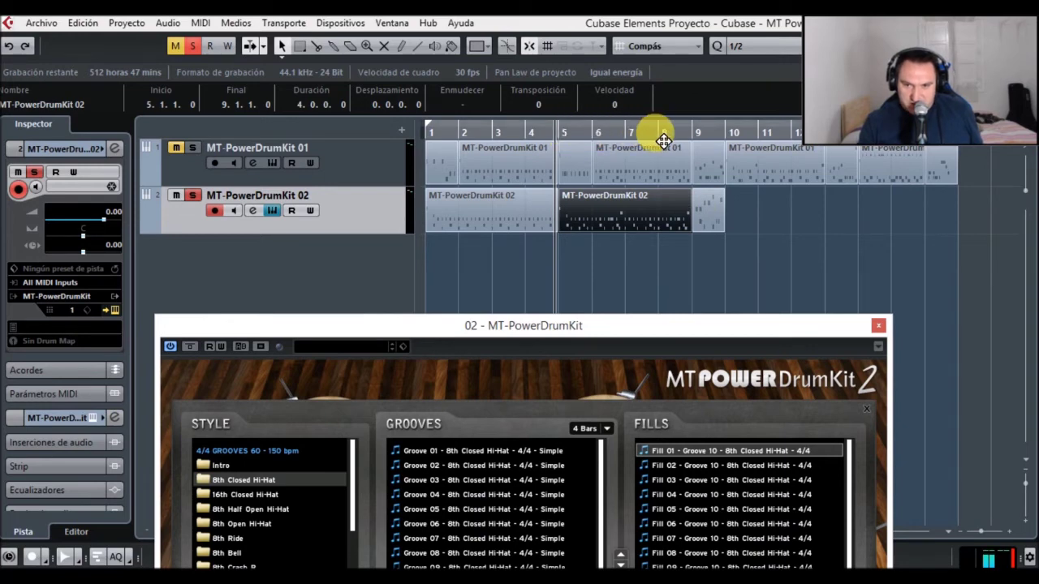
{"action": "left_click", "coordinate": [709, 208]}
{"action": "key", "text": "Delete"}
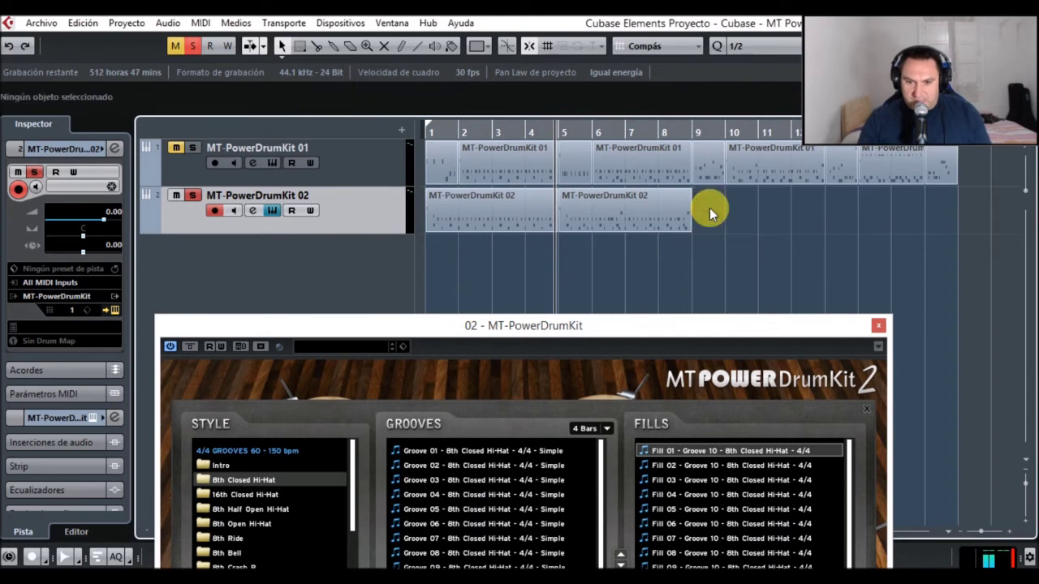
Step: Replace the second clip on the MT-PowerDrumKit 02 track with a 3-bar Groove 05 (8th Closed Hi-Hat, 4/4, Simple) at bar 5
{"action": "left_click", "coordinate": [592, 220]}
{"action": "key", "text": "Delete"}
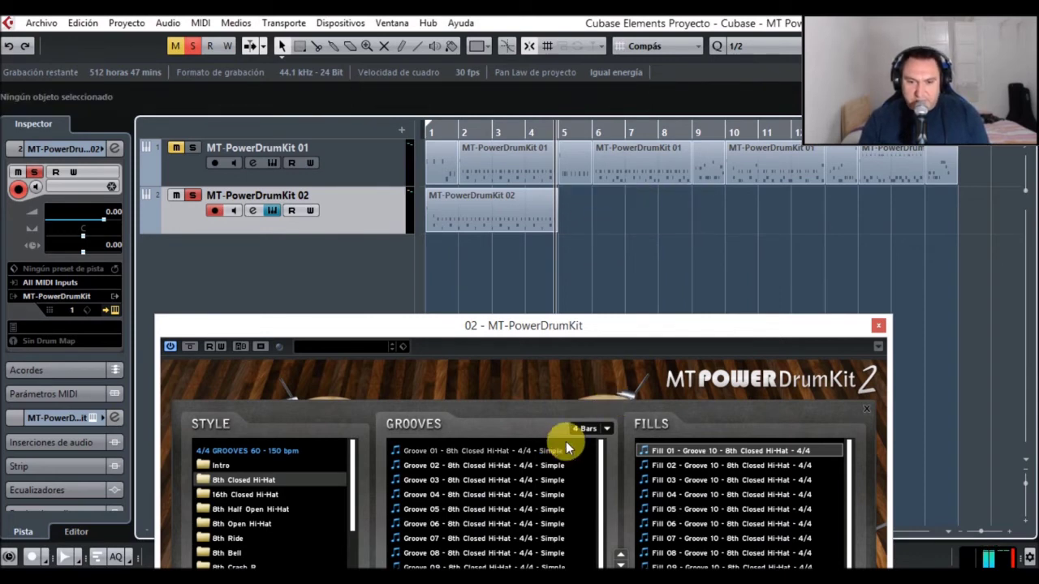
{"action": "left_click", "coordinate": [605, 429]}
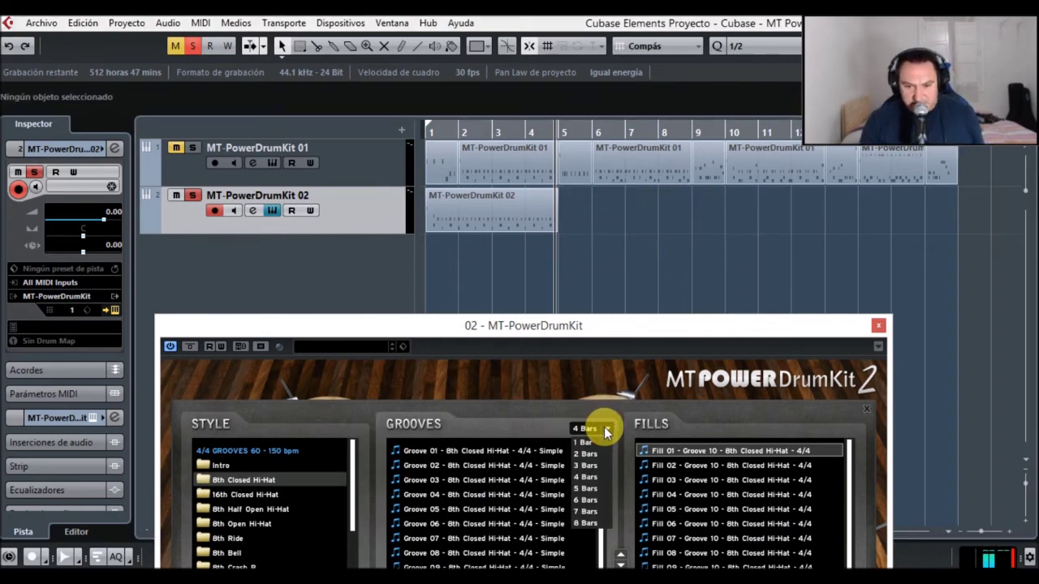
{"action": "left_click", "coordinate": [592, 465]}
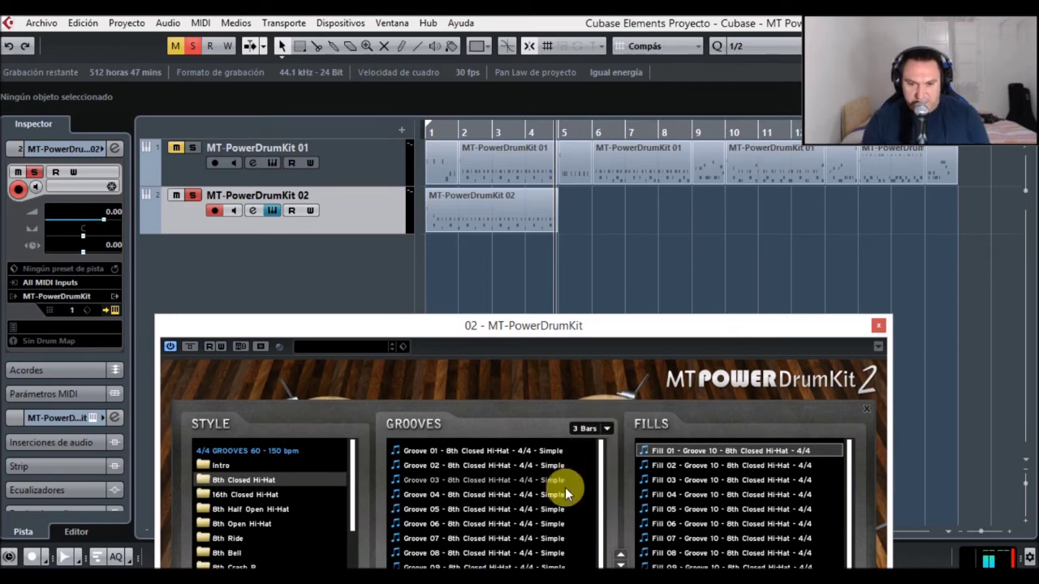
{"action": "left_click", "coordinate": [536, 515]}
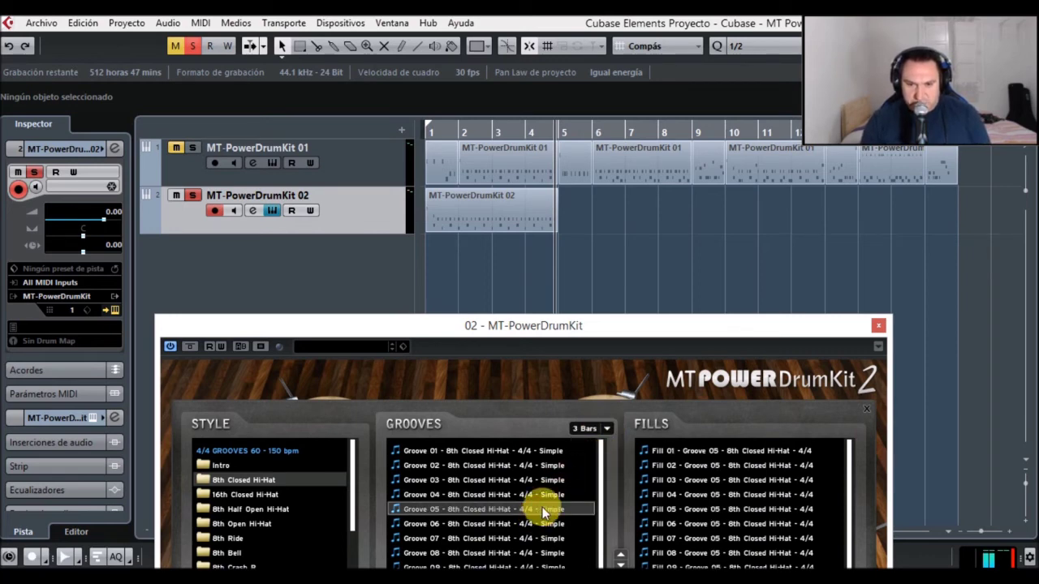
{"action": "left_click_drag", "start_coordinate": [590, 269], "coordinate": [593, 209]}
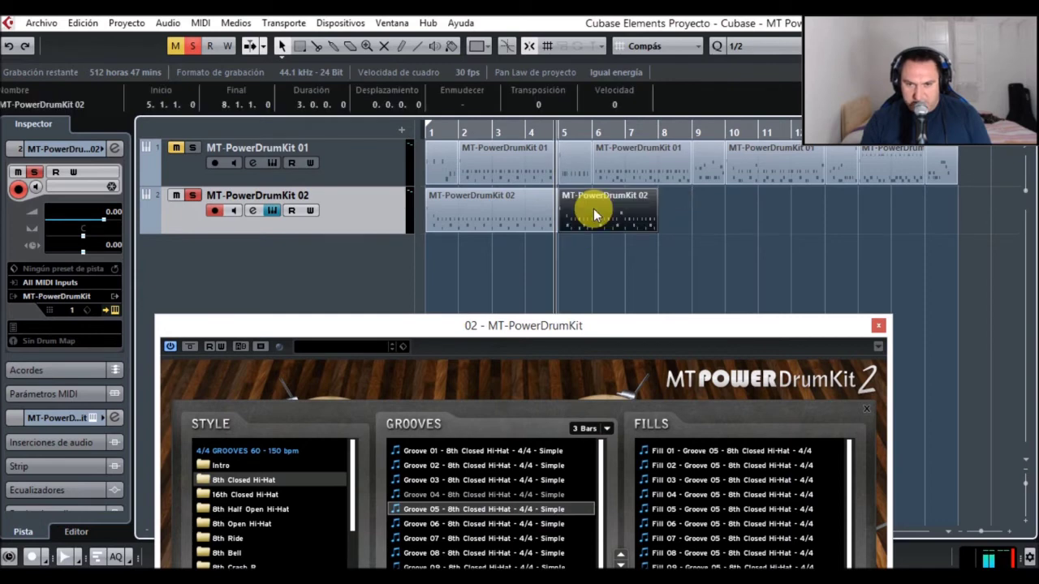
Step: Place Groove 05's Fill 01 at bar 8 of the MT-PowerDrumKit 02 track, directly behind the 3-bar groove, and put the playback cursor there
{"action": "left_click", "coordinate": [713, 452]}
{"action": "left_click_drag", "start_coordinate": [713, 452], "coordinate": [668, 229]}
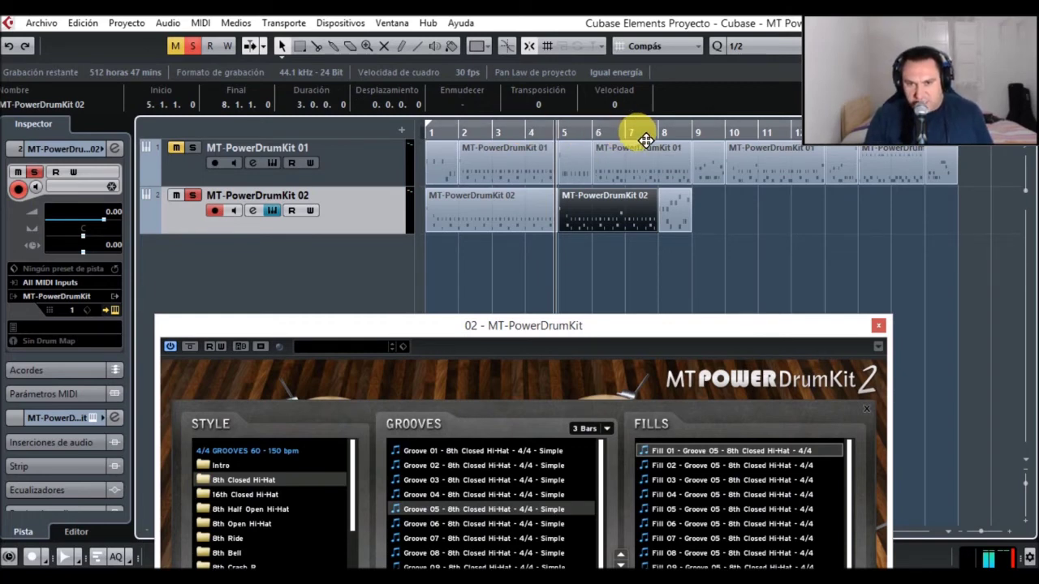
{"action": "left_click", "coordinate": [672, 133]}
{"action": "left_click", "coordinate": [677, 213]}
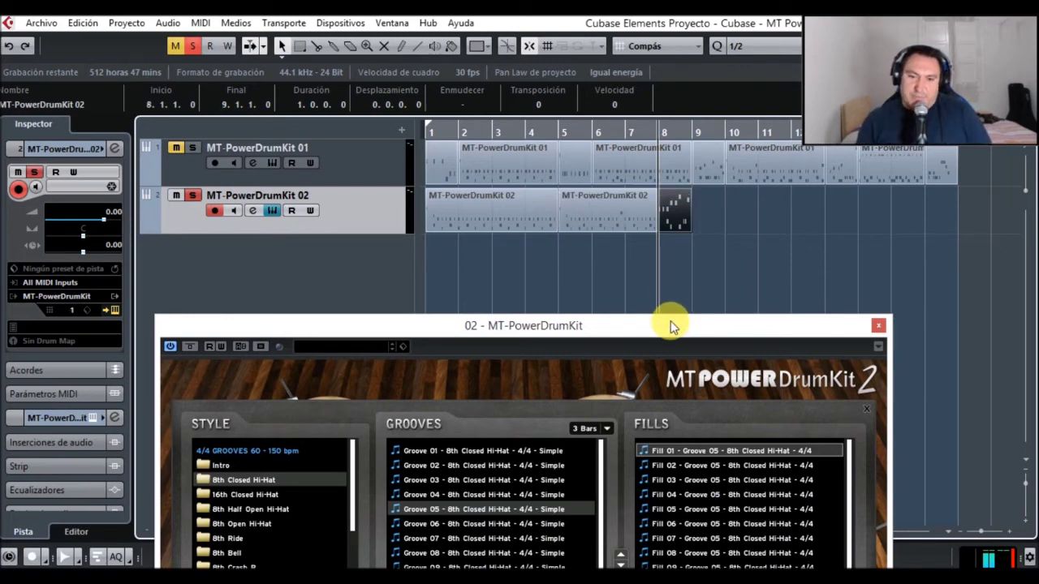
Step: Audition Grooves 01 and 05 of the 8th Closed Hi-Hat SHUFFLE style in the groove library
{"action": "left_click_drag", "start_coordinate": [670, 321], "coordinate": [657, 116]}
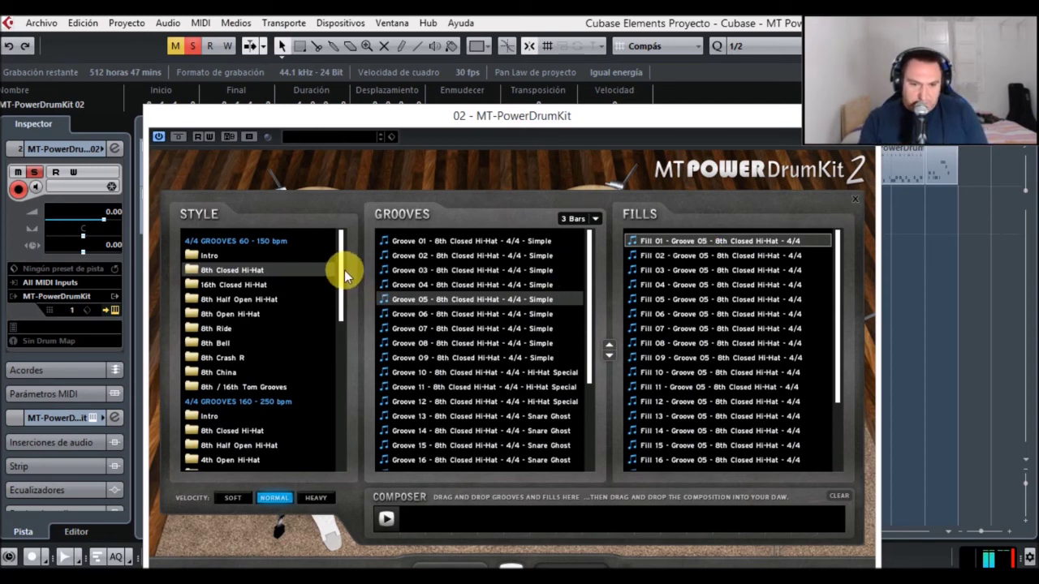
{"action": "left_click_drag", "start_coordinate": [344, 276], "coordinate": [342, 397]}
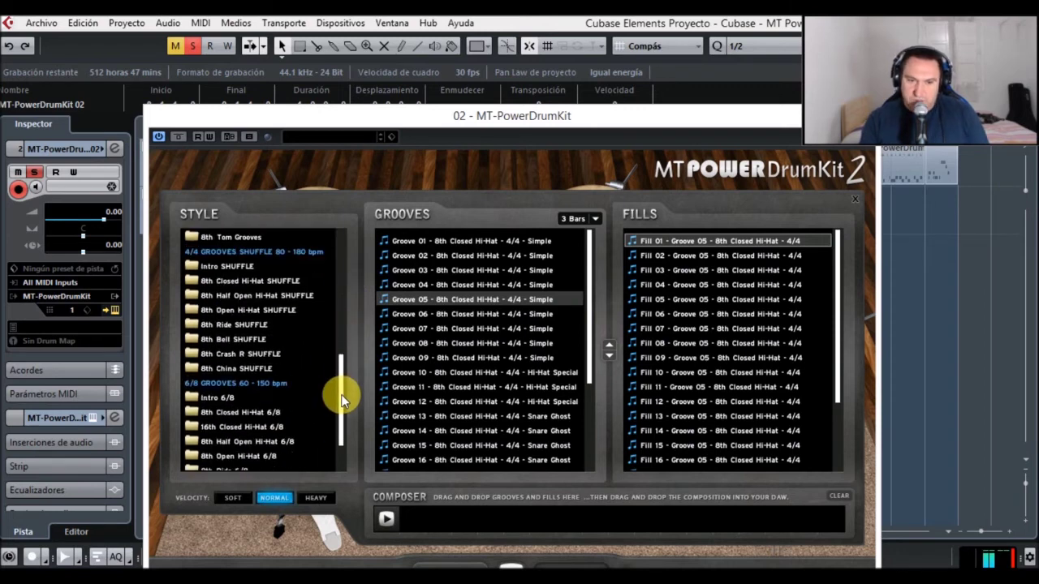
{"action": "left_click", "coordinate": [251, 281]}
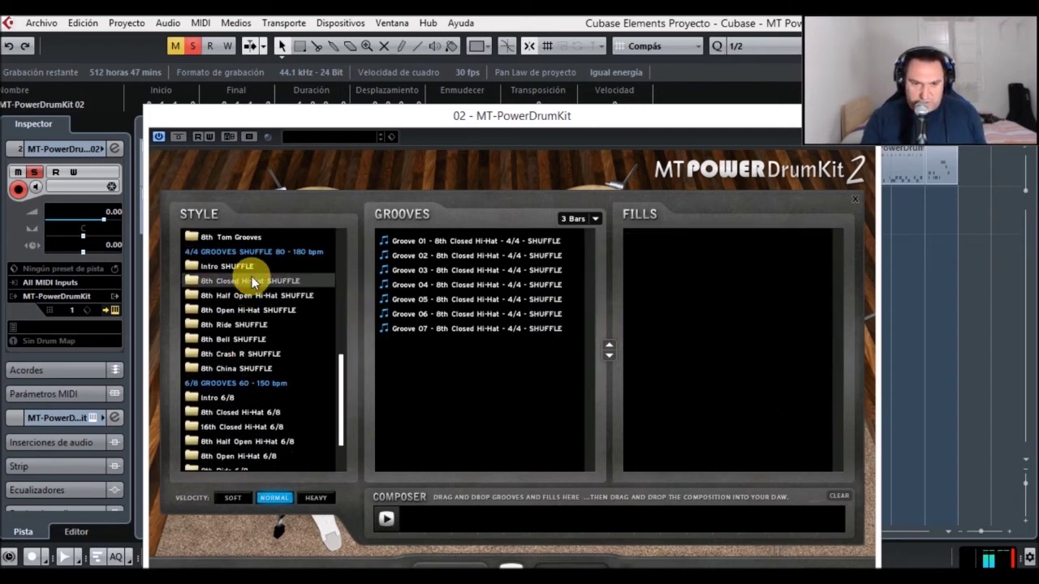
{"action": "left_click", "coordinate": [473, 243]}
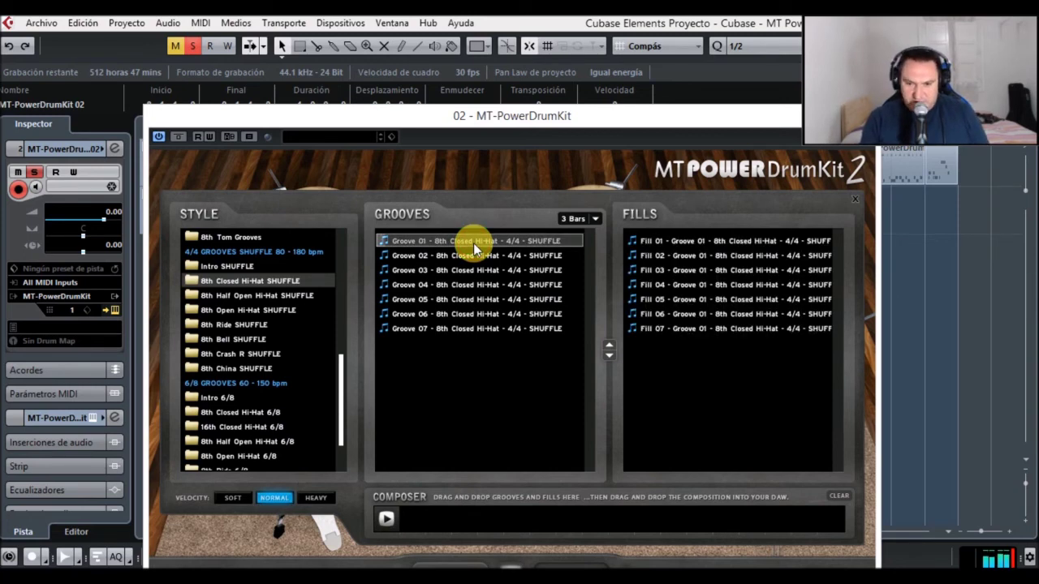
{"action": "left_click", "coordinate": [503, 299]}
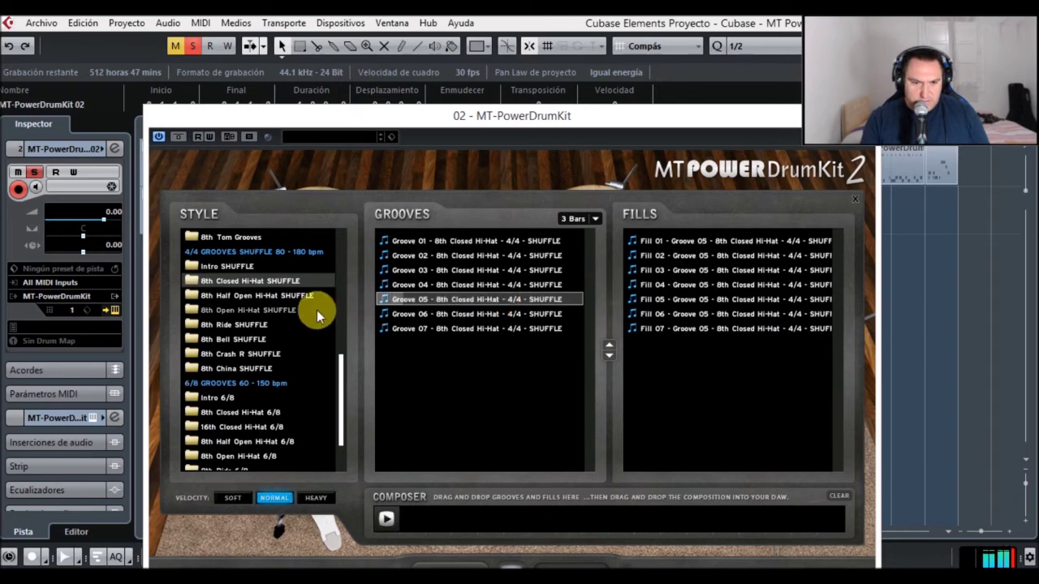
Step: Audition Grooves 05 and 03 of the 8th Open Hi-Hat SHUFFLE style and Grooves 03 and 06 of 8th Crash R SHUFFLE
{"action": "left_click", "coordinate": [284, 310]}
{"action": "left_click", "coordinate": [465, 301]}
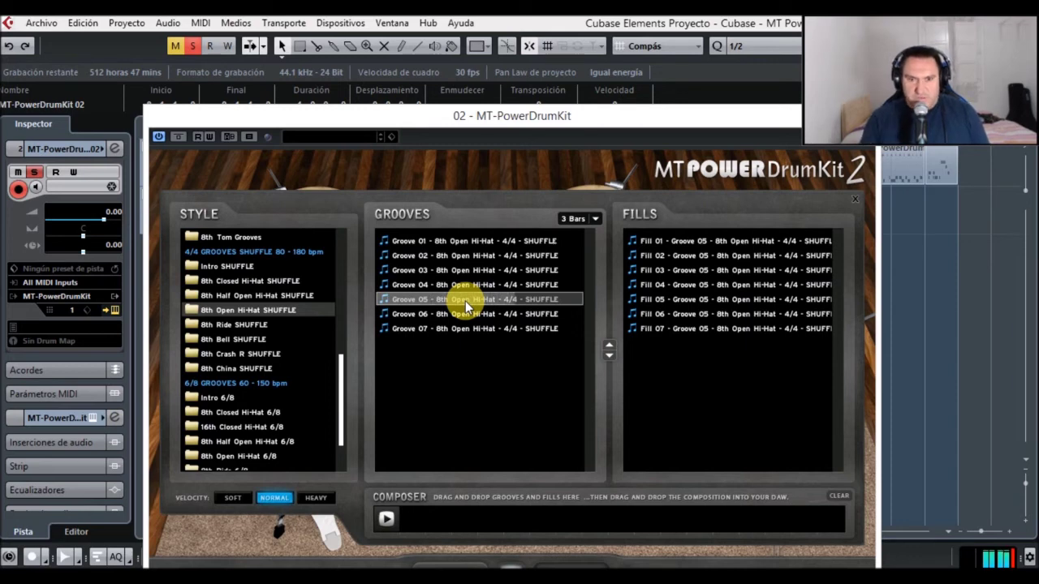
{"action": "left_click", "coordinate": [493, 269]}
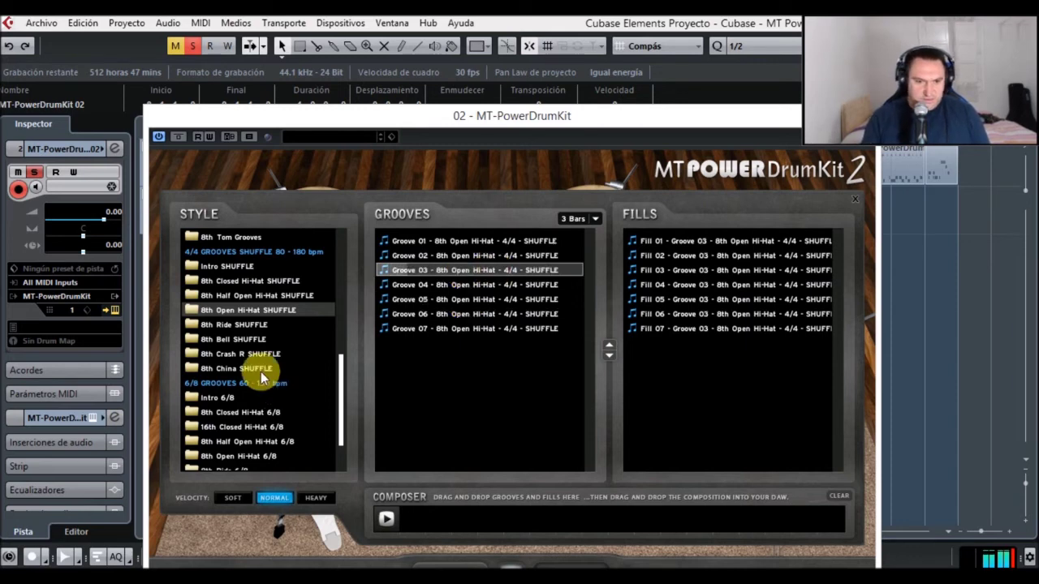
{"action": "left_click", "coordinate": [247, 353]}
{"action": "left_click", "coordinate": [451, 272]}
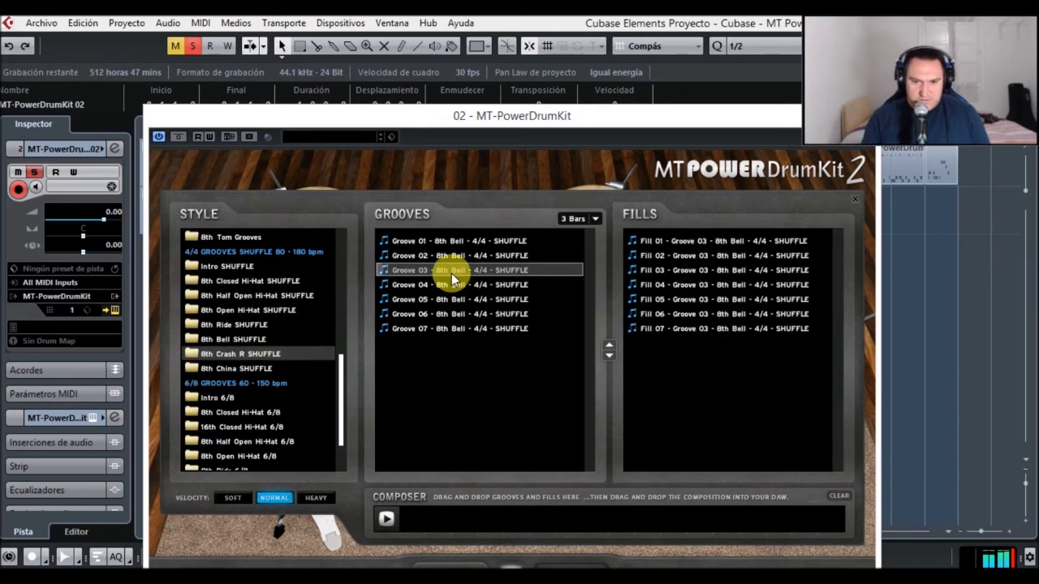
{"action": "left_click", "coordinate": [457, 315]}
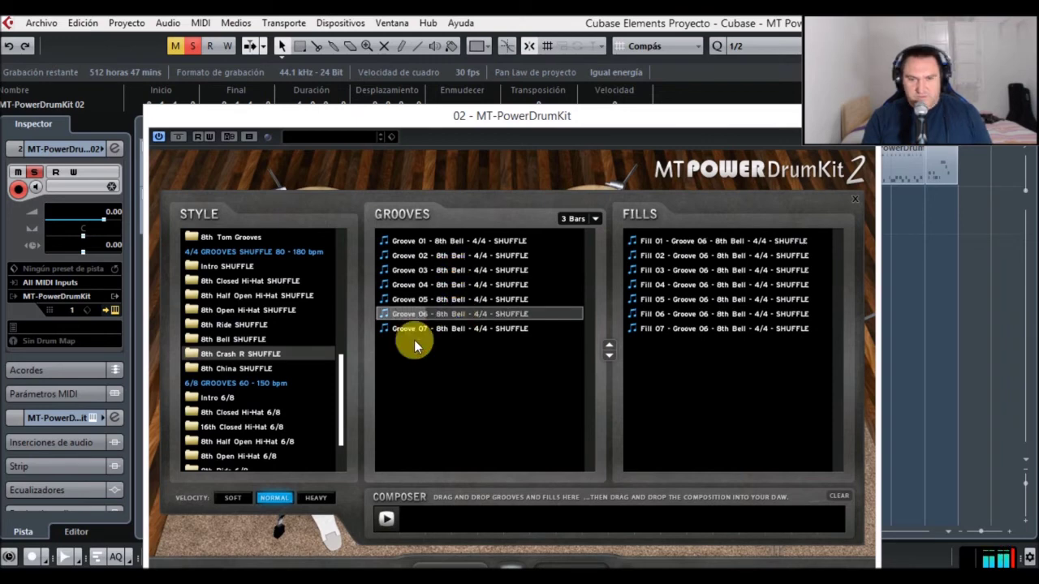
Step: Audition Grooves 03, 06 and 08 of the 8th Closed Hi-Hat 6/8 style
{"action": "left_click_drag", "start_coordinate": [343, 367], "coordinate": [335, 427]}
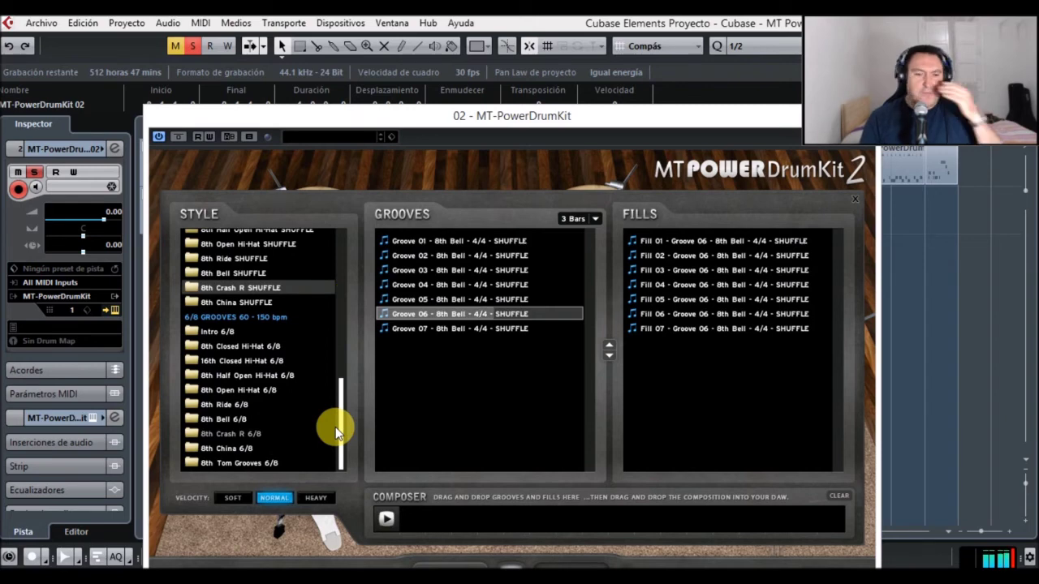
{"action": "left_click", "coordinate": [253, 348]}
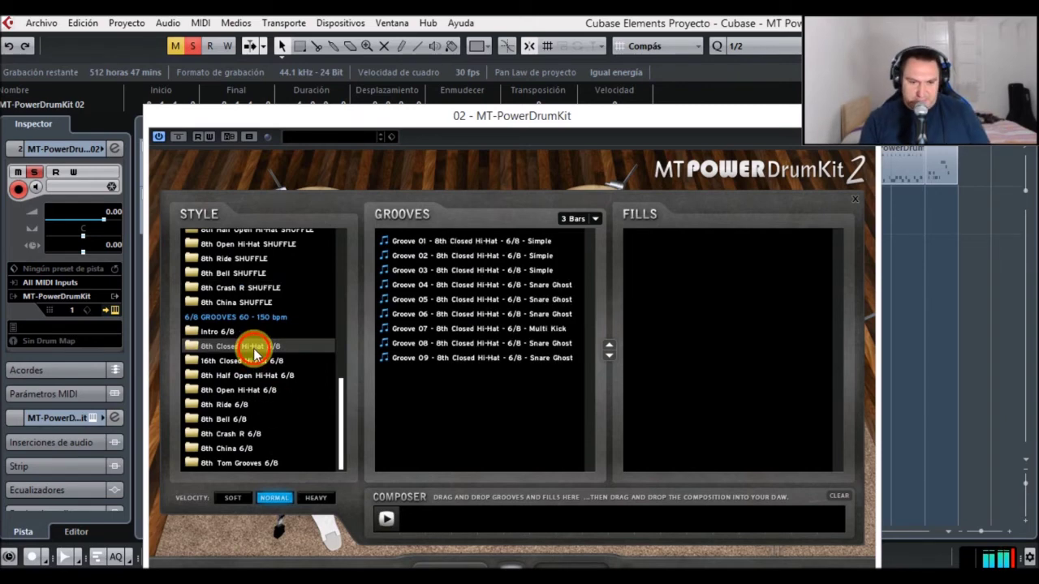
{"action": "left_click", "coordinate": [475, 270]}
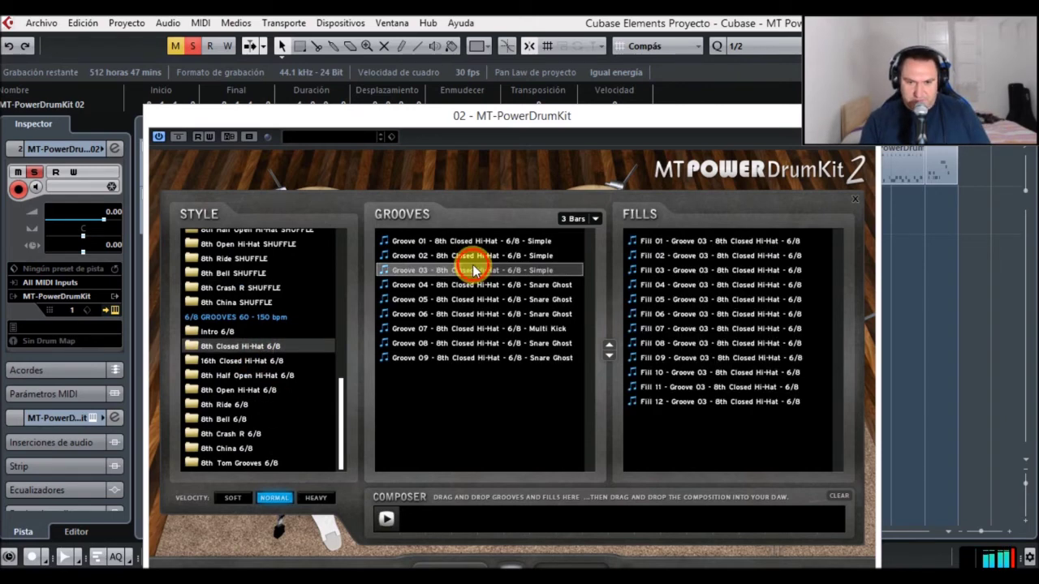
{"action": "left_click", "coordinate": [488, 314]}
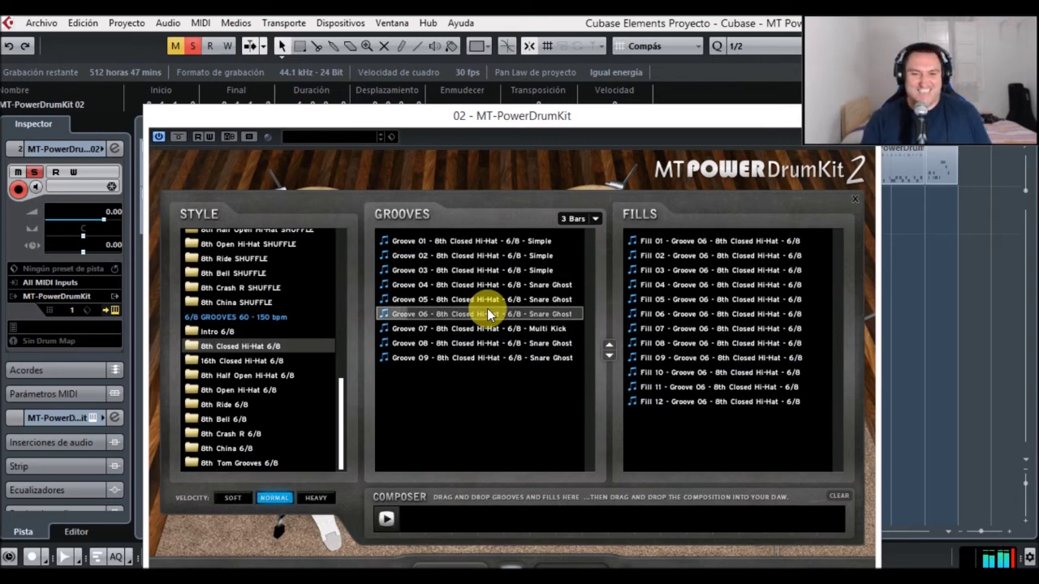
{"action": "left_click", "coordinate": [489, 343]}
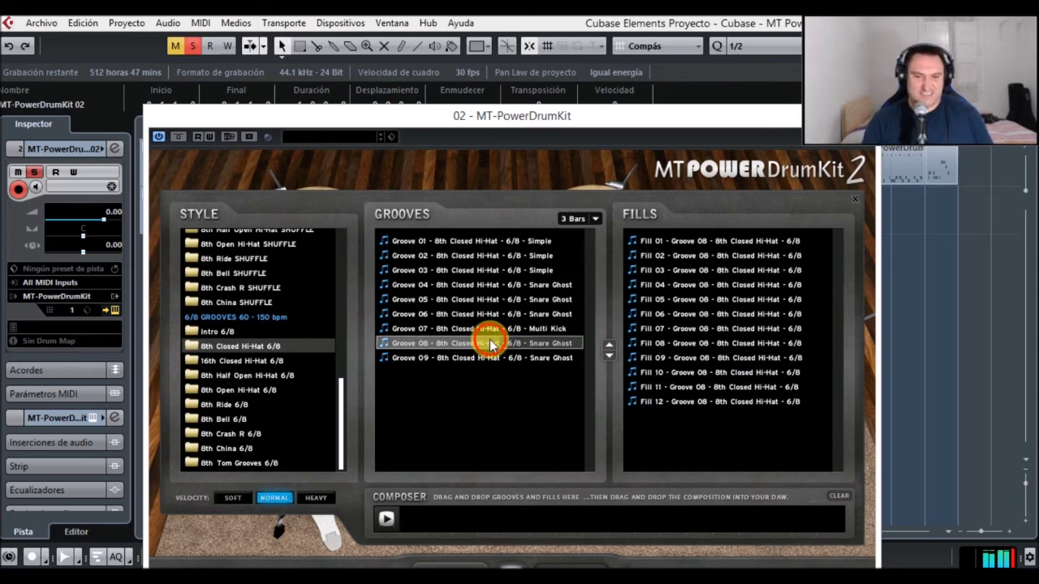
Step: Audition Grooves 04 and 06 of the 8th Bell 6/8 style and close the drum kit window
{"action": "left_click", "coordinate": [242, 420]}
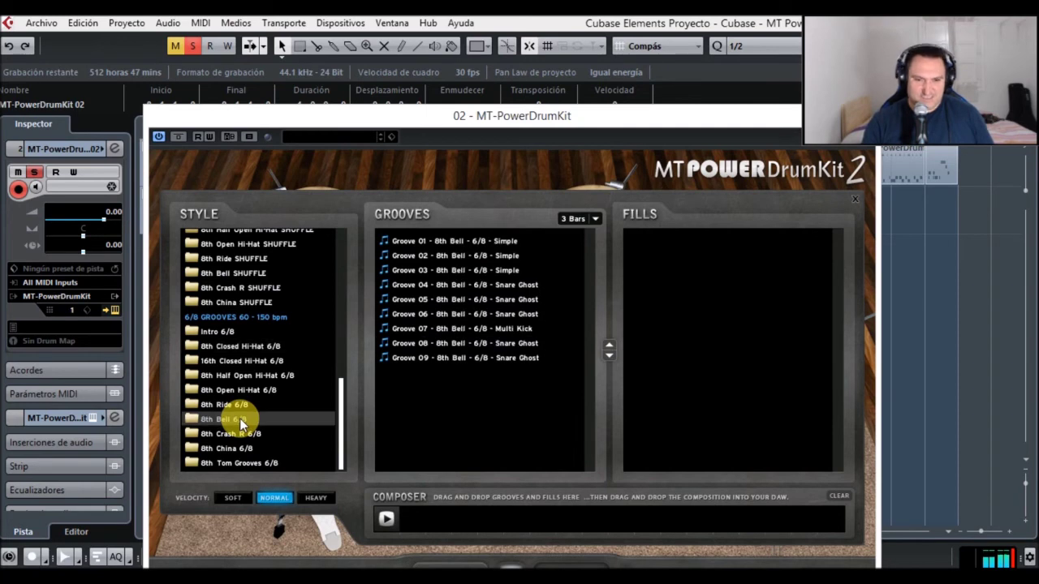
{"action": "left_click", "coordinate": [436, 285]}
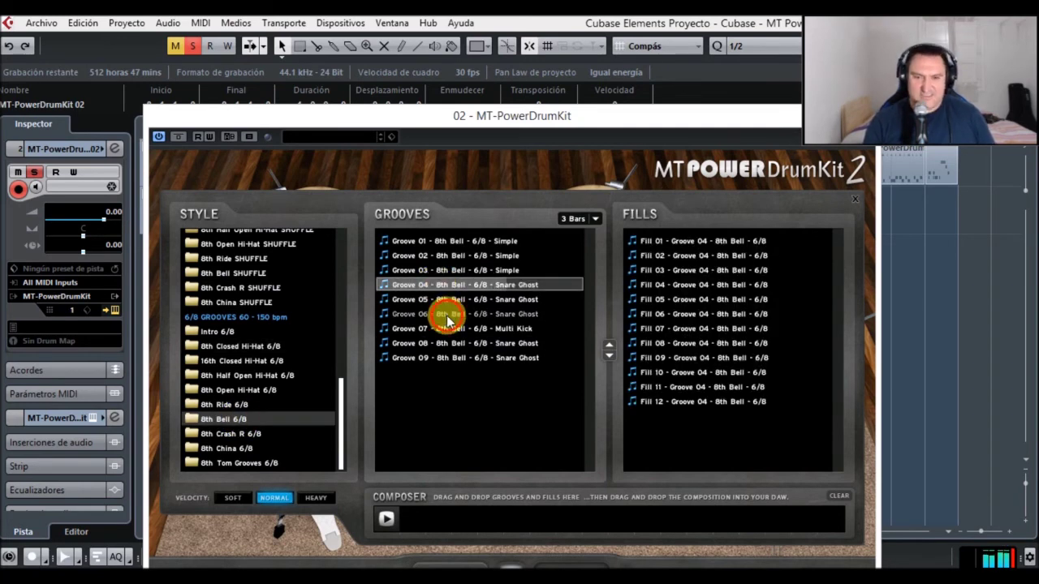
{"action": "left_click", "coordinate": [445, 315]}
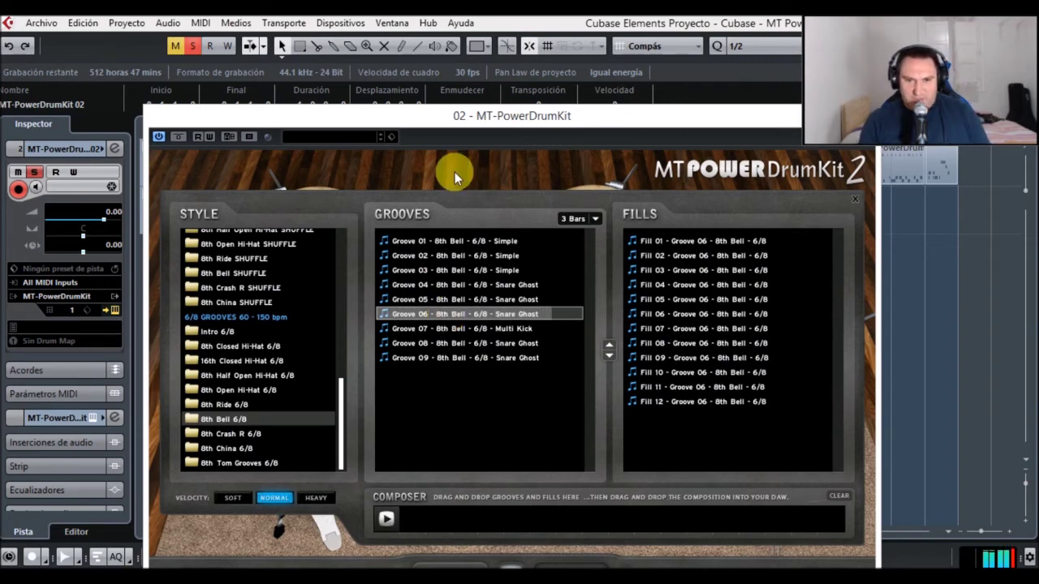
{"action": "left_click_drag", "start_coordinate": [458, 123], "coordinate": [402, 65]}
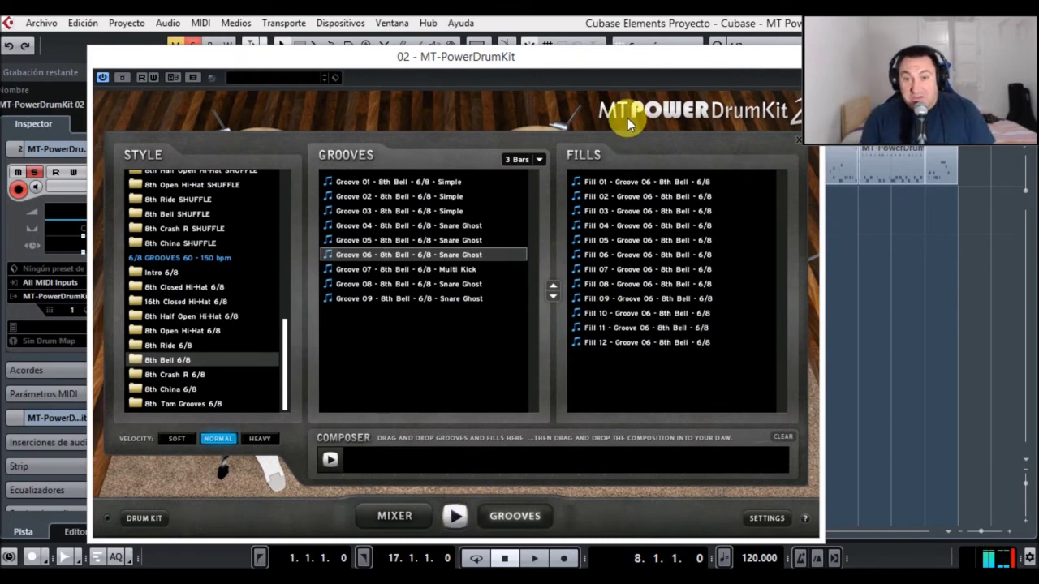
{"action": "left_click_drag", "start_coordinate": [650, 56], "coordinate": [563, 79]}
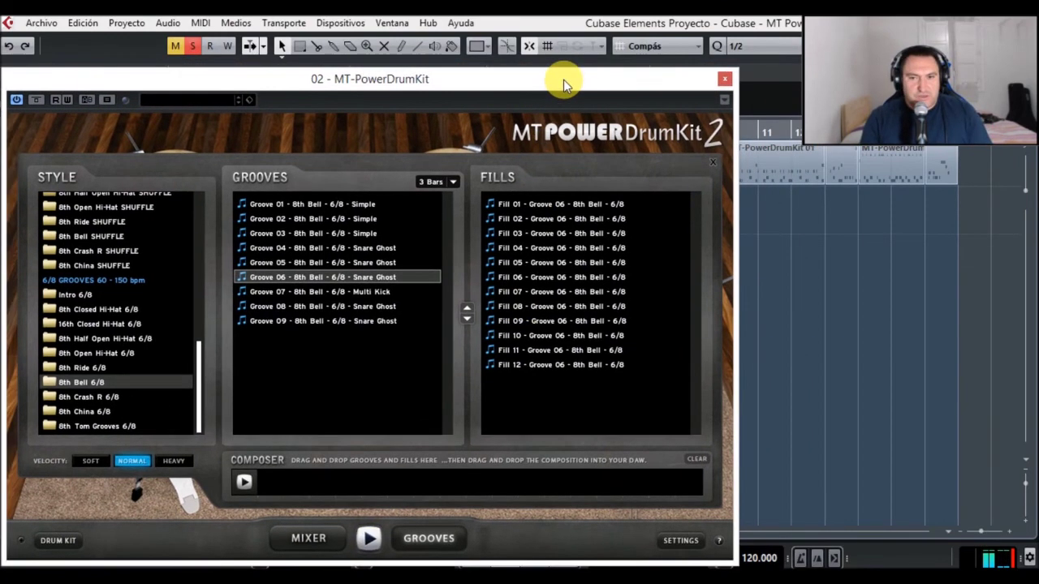
{"action": "left_click", "coordinate": [724, 79]}
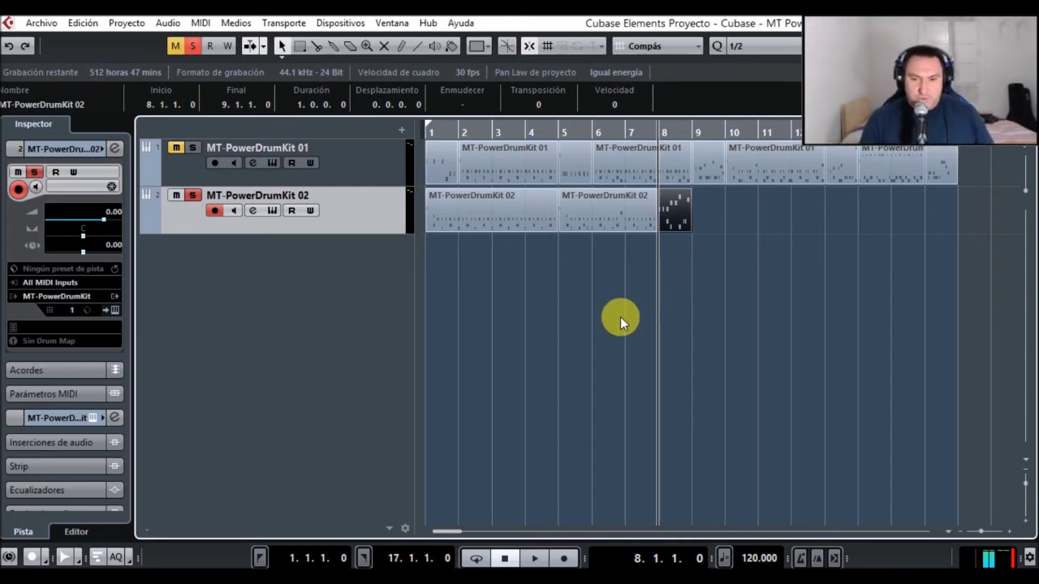
Step: Reopen the MT-PowerDrumKit 02 instrument, select Groove 01 of the 4/4 60 - 150 bpm 8th Closed Hi-Hat style, and close the instrument window
{"action": "left_click", "coordinate": [274, 210]}
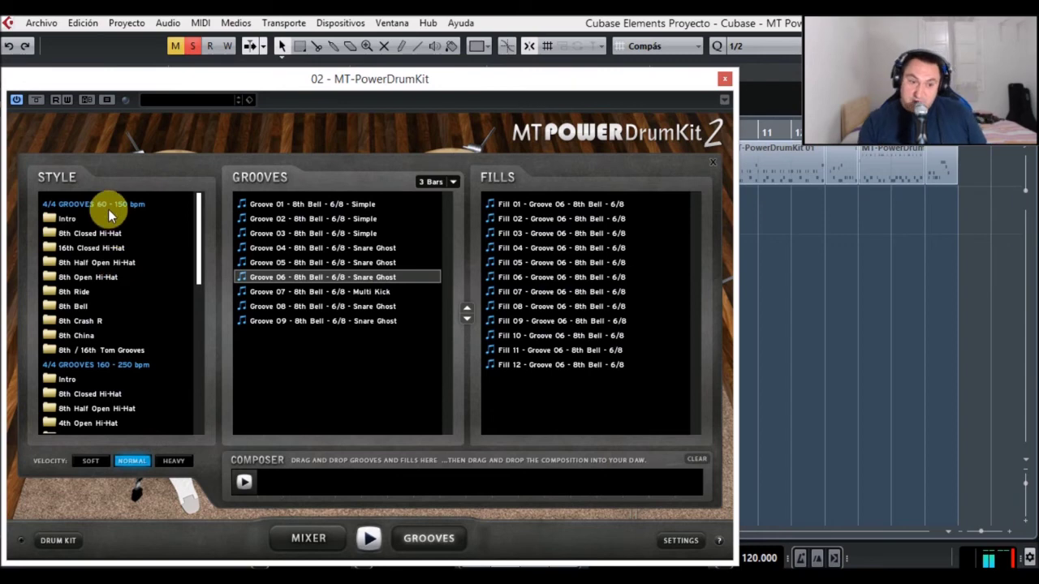
{"action": "left_click_drag", "start_coordinate": [338, 76], "coordinate": [507, 66]}
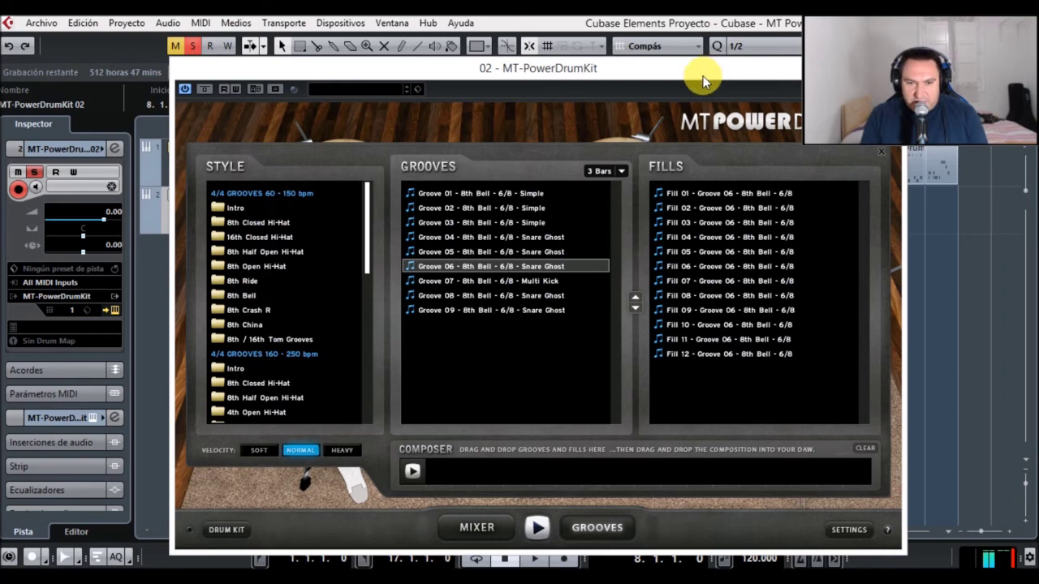
{"action": "left_click_drag", "start_coordinate": [711, 71], "coordinate": [615, 142]}
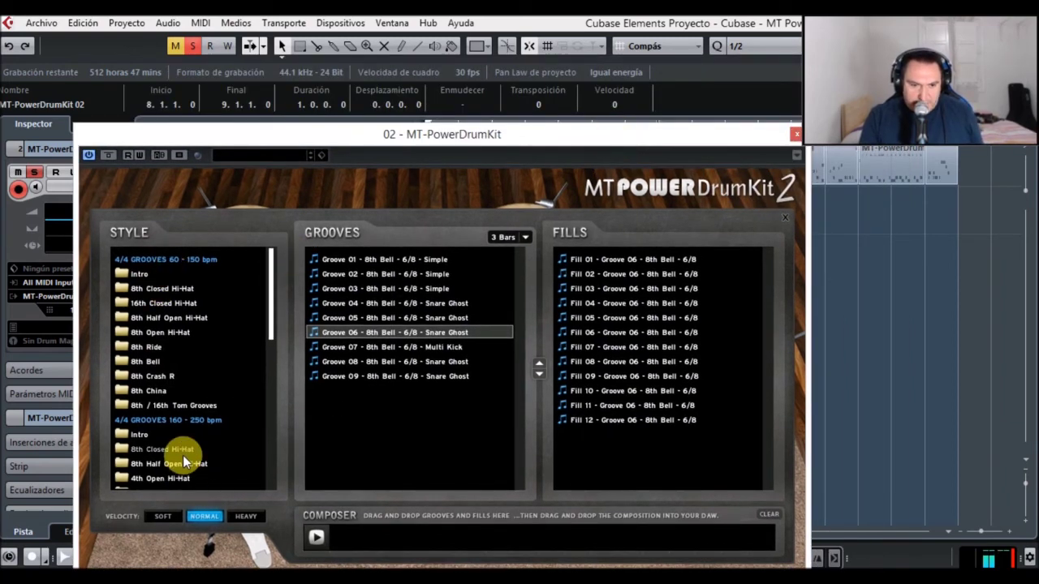
{"action": "left_click", "coordinate": [182, 288]}
{"action": "left_click", "coordinate": [381, 258]}
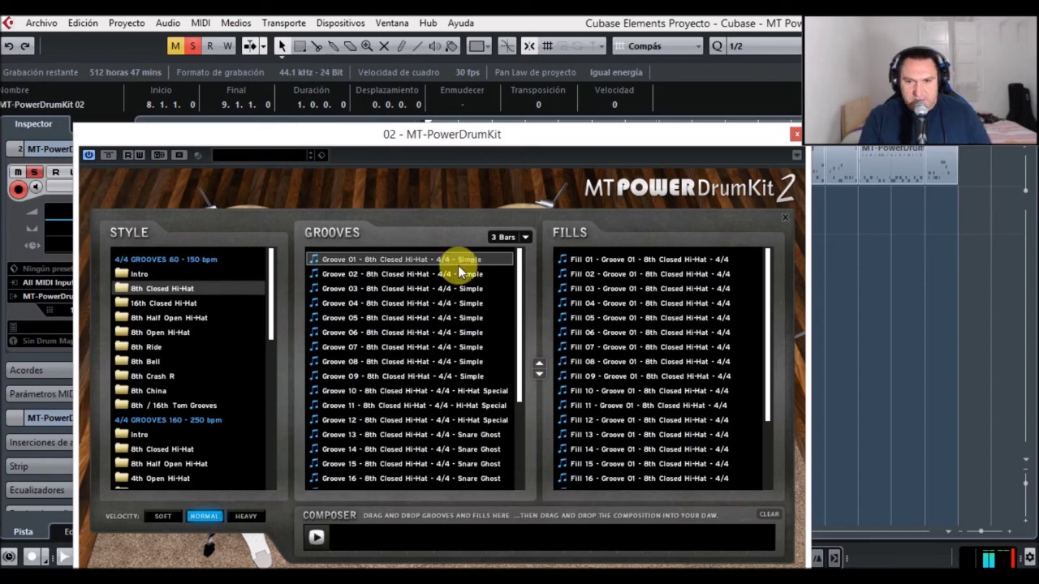
{"action": "left_click_drag", "start_coordinate": [659, 136], "coordinate": [586, 181]}
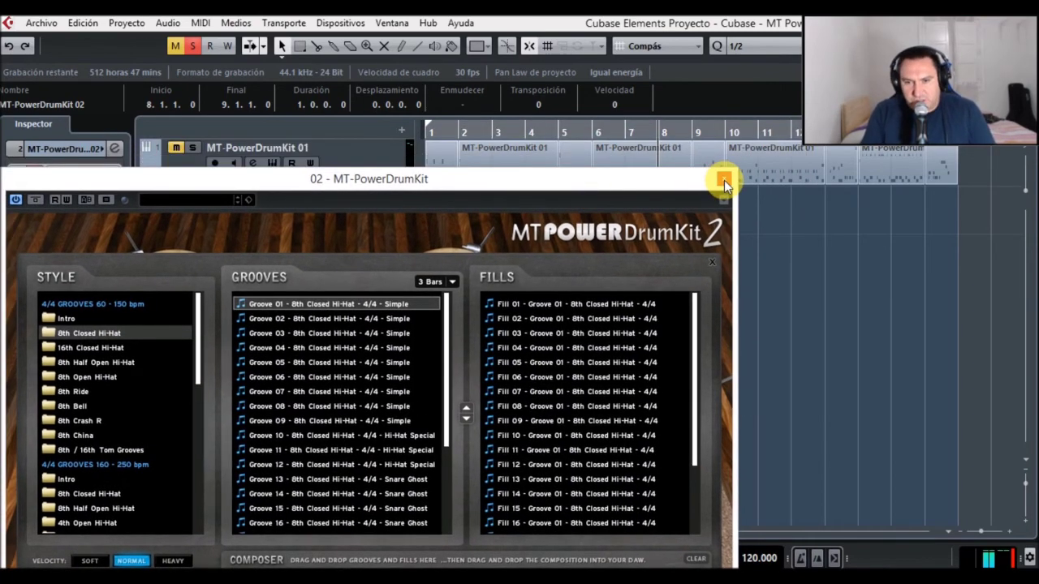
{"action": "left_click", "coordinate": [724, 179]}
{"action": "left_click", "coordinate": [578, 300]}
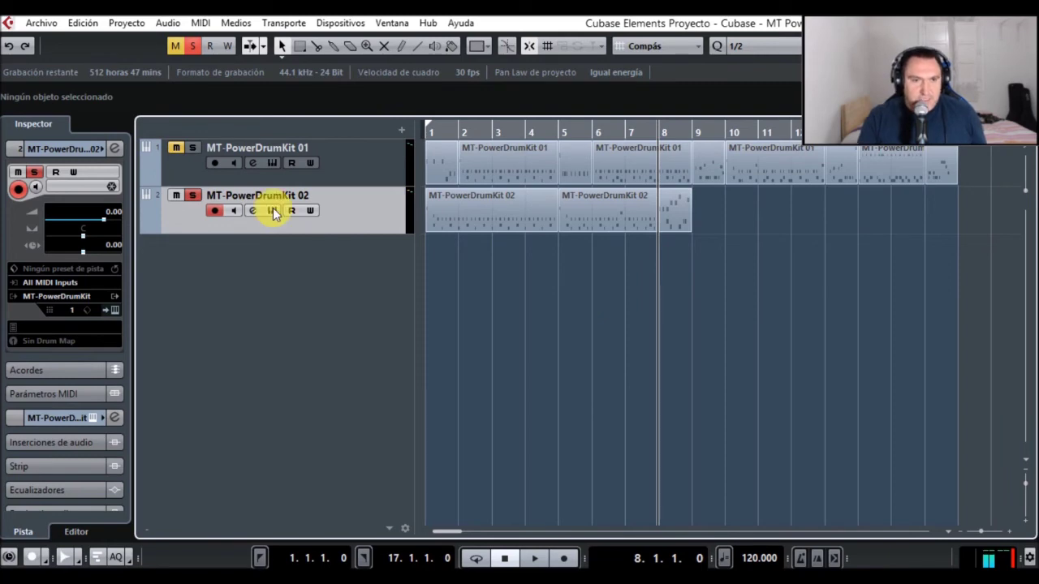
Step: Look through the project setup and metronome setup dialogs, closing each one
{"action": "left_click", "coordinate": [126, 25]}
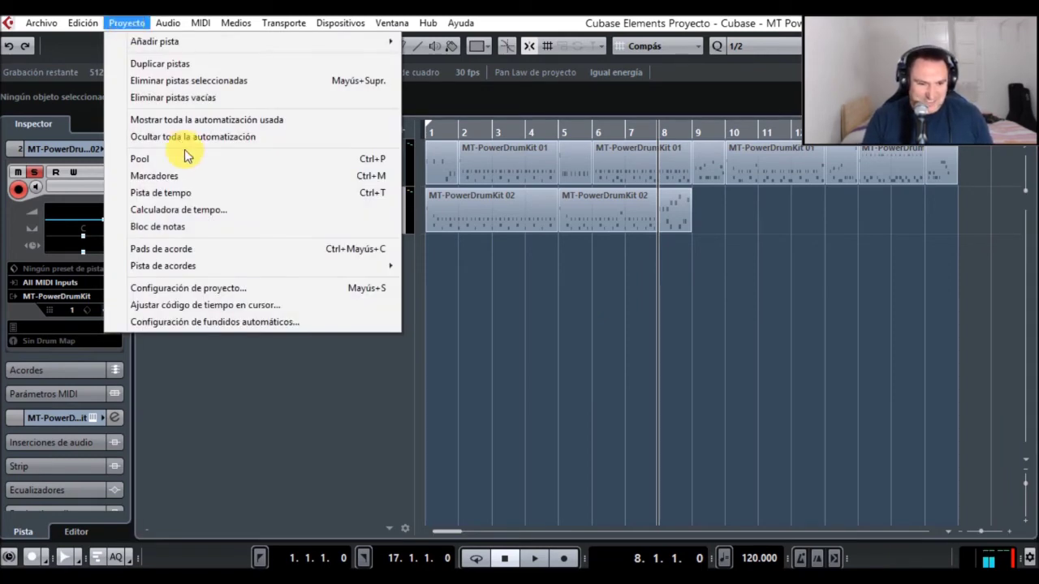
{"action": "left_click", "coordinate": [229, 289]}
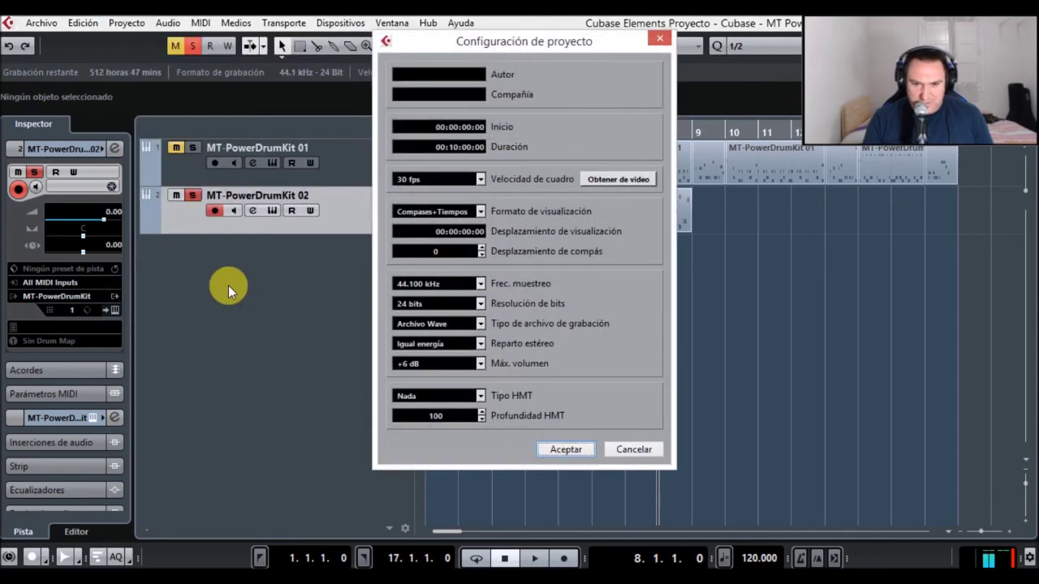
{"action": "left_click", "coordinate": [660, 39]}
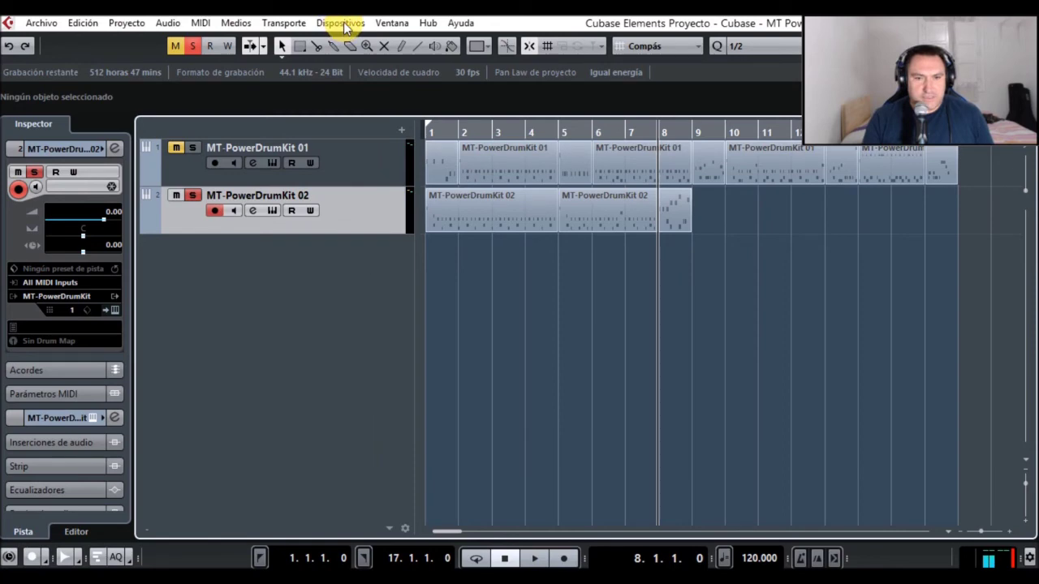
{"action": "left_click", "coordinate": [273, 24]}
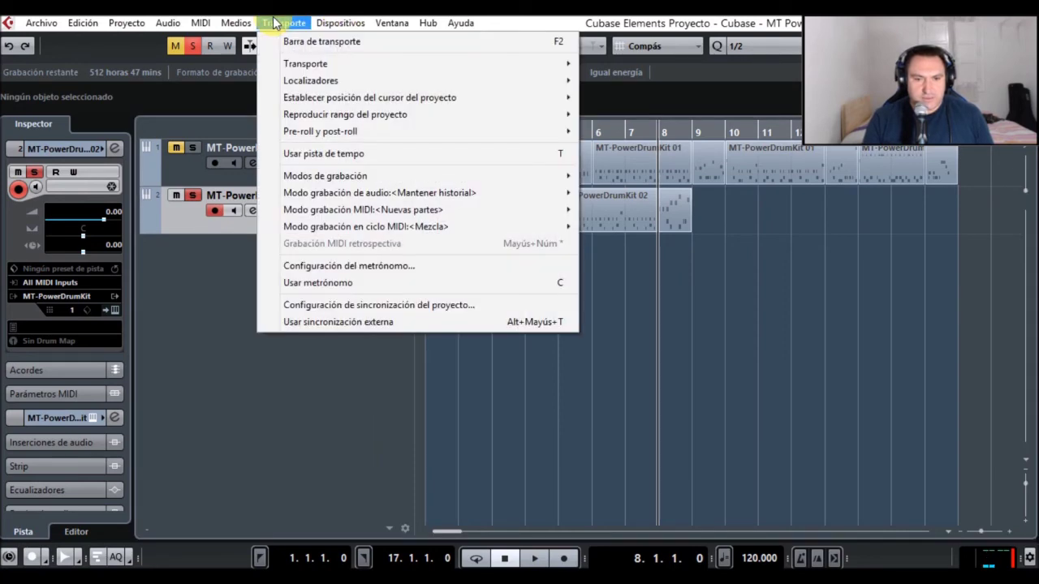
{"action": "left_click", "coordinate": [379, 266]}
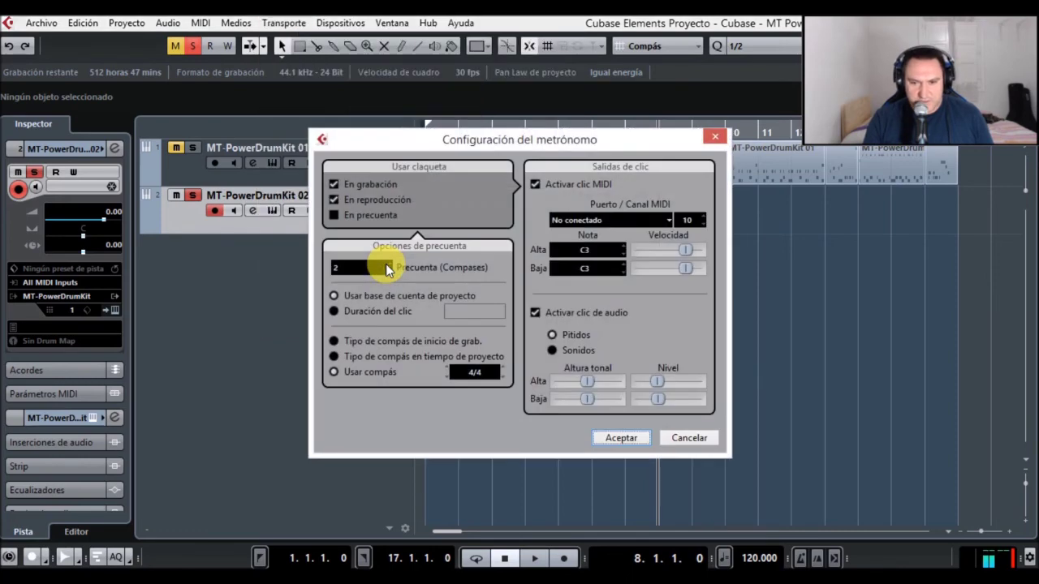
{"action": "left_click", "coordinate": [620, 440]}
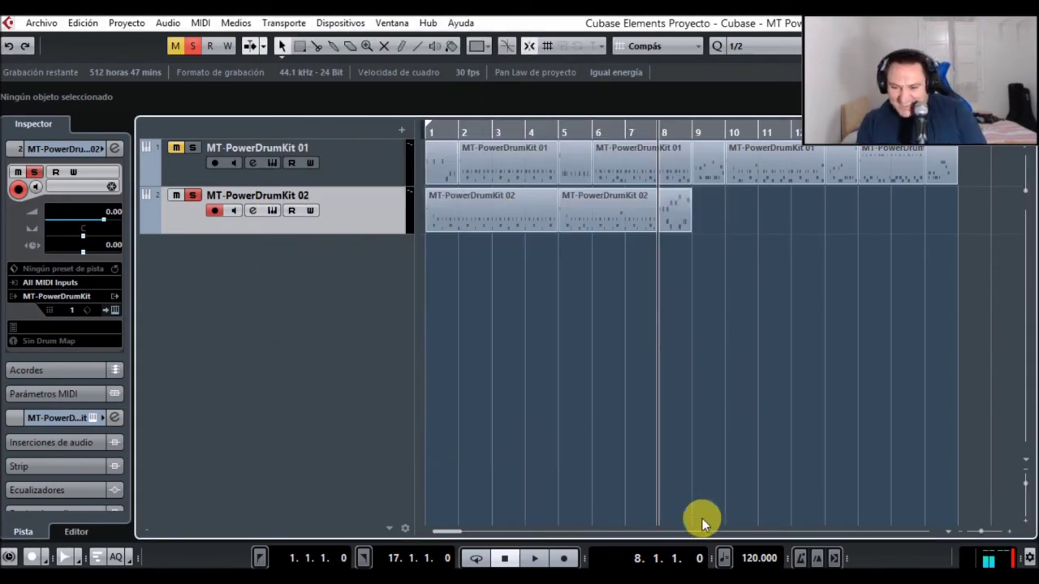
Step: Show the floating transport bar over the project window
{"action": "left_click", "coordinate": [349, 25]}
{"action": "left_click", "coordinate": [284, 22]}
{"action": "mouse_move", "coordinate": [310, 70]}
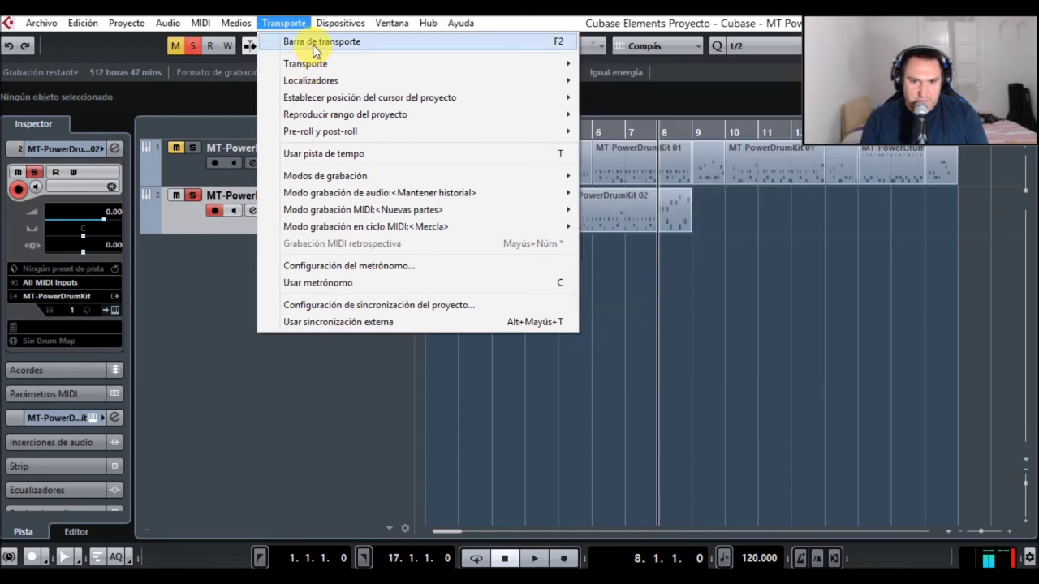
{"action": "left_click", "coordinate": [313, 42]}
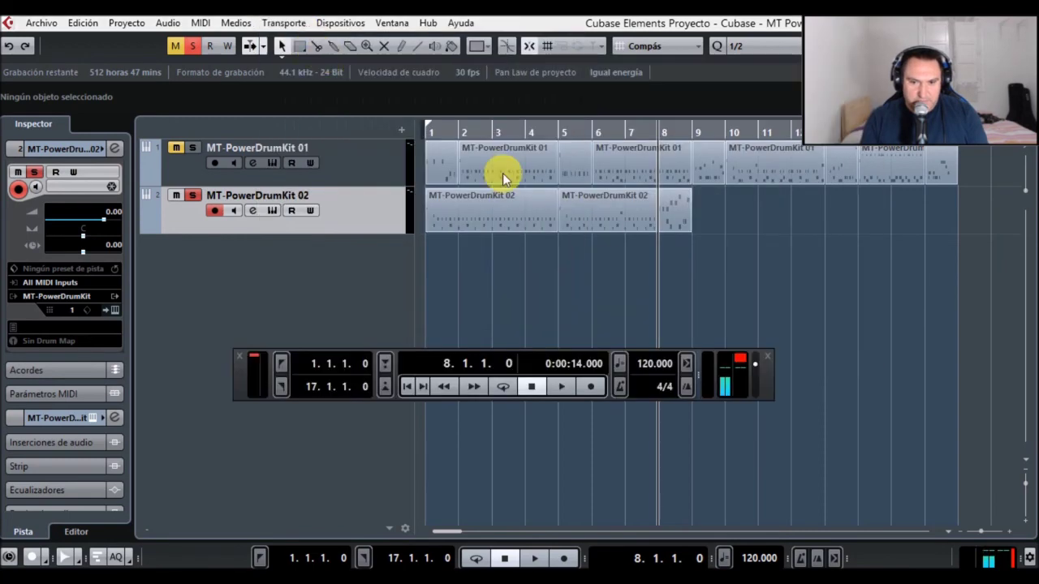
Step: Set the project tempo to 190 and play the first bars of the drum part from the project start
{"action": "double_click", "coordinate": [660, 367]}
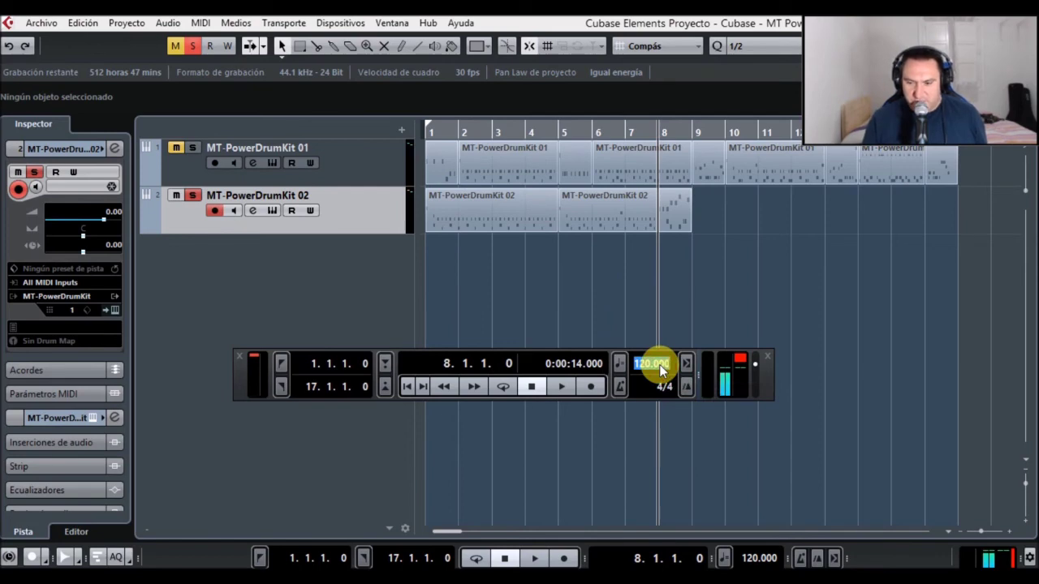
{"action": "type", "text": "190"}
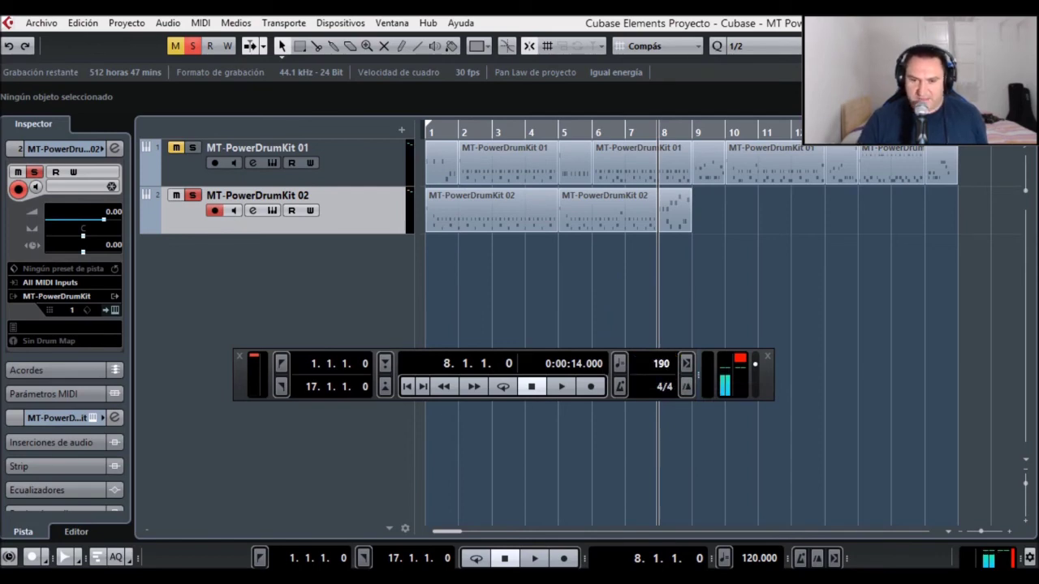
{"action": "key", "text": "Return"}
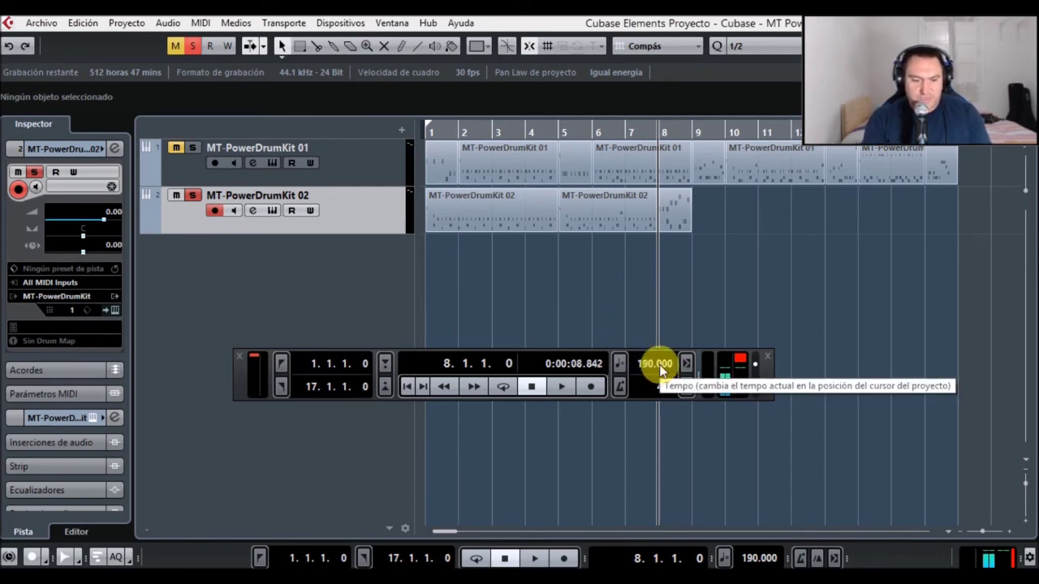
{"action": "key", "text": "period"}
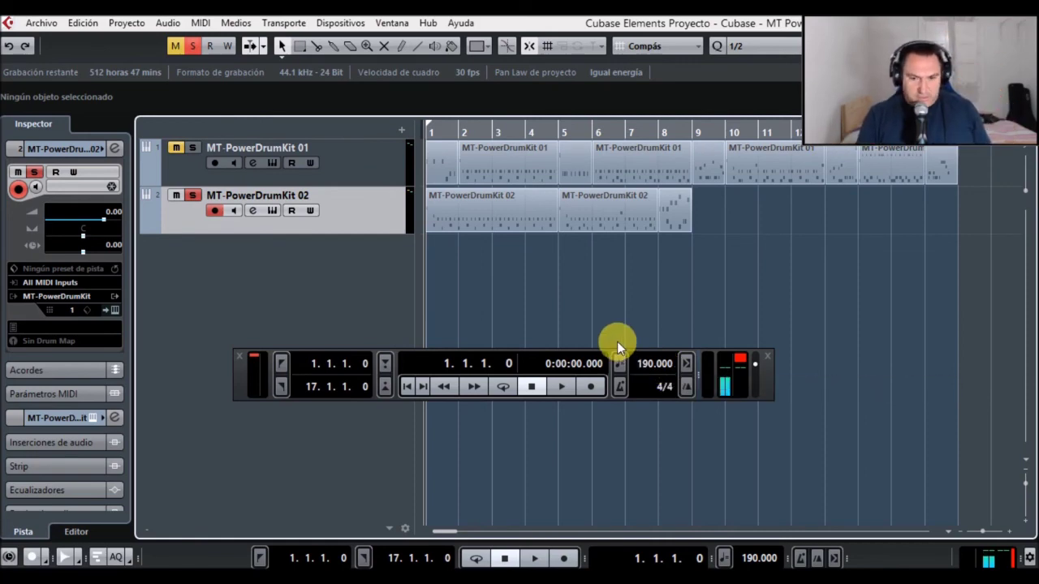
{"action": "key", "text": "space"}
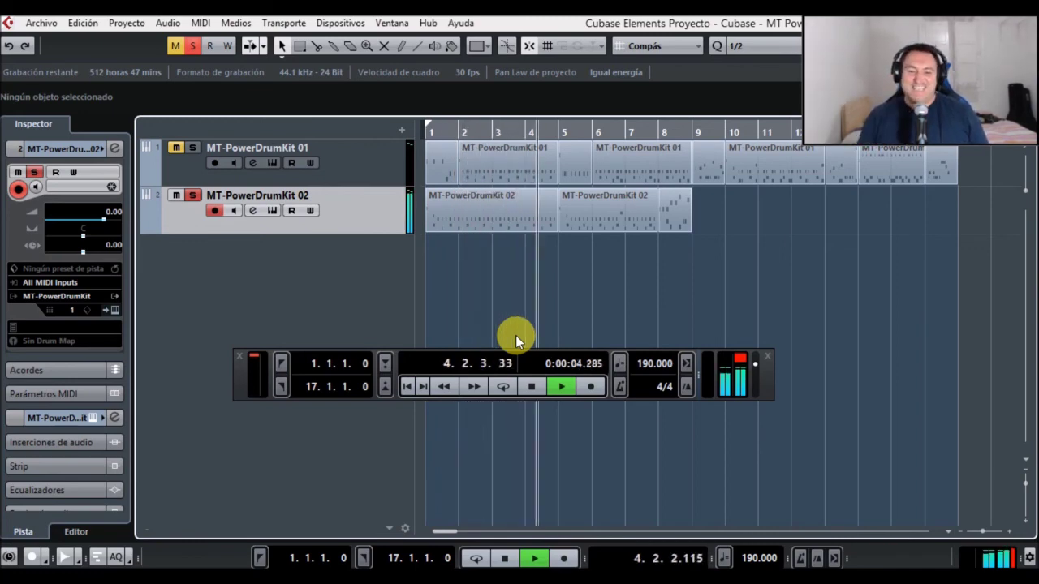
{"action": "key", "text": "space"}
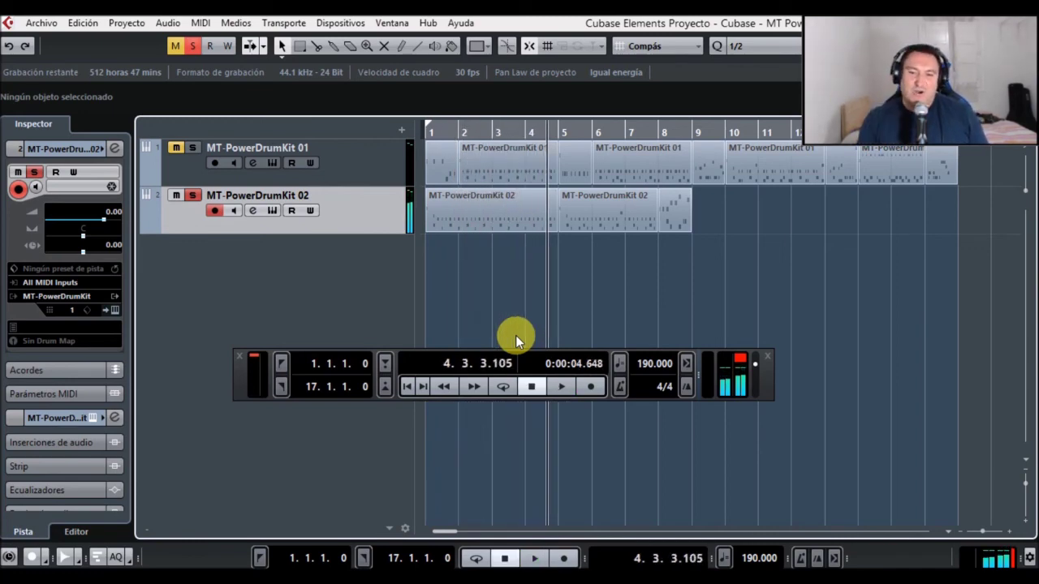
Step: Set the project tempo to 50, return to the project start, and play the opening of the drum part
{"action": "double_click", "coordinate": [649, 365]}
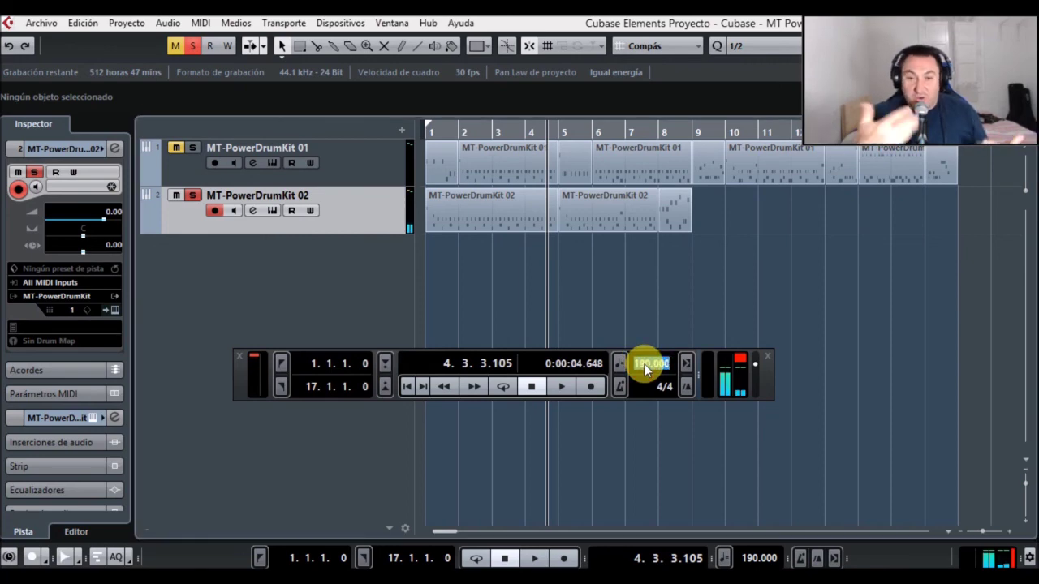
{"action": "type", "text": "50"}
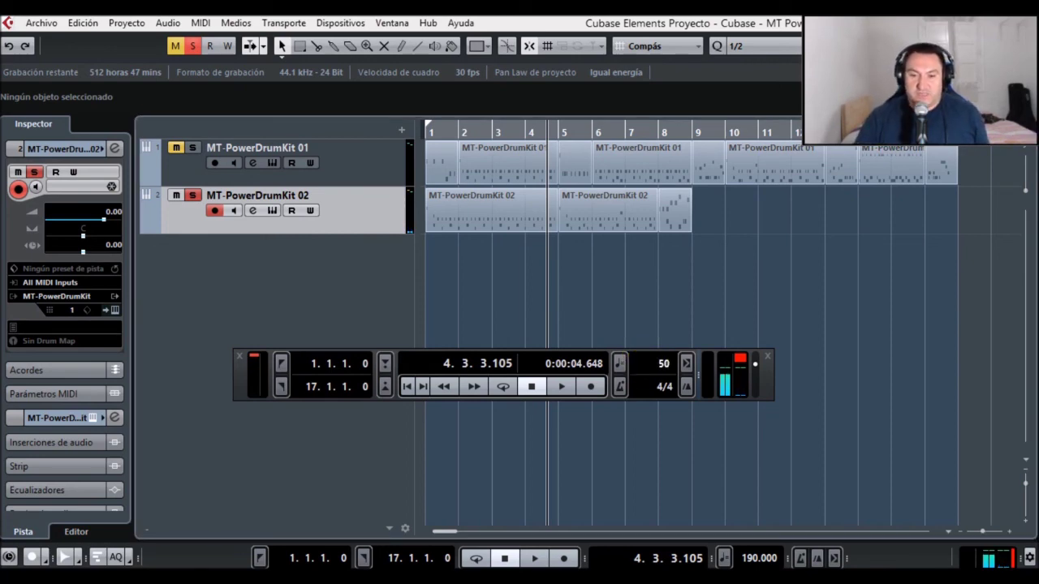
{"action": "key", "text": "Return"}
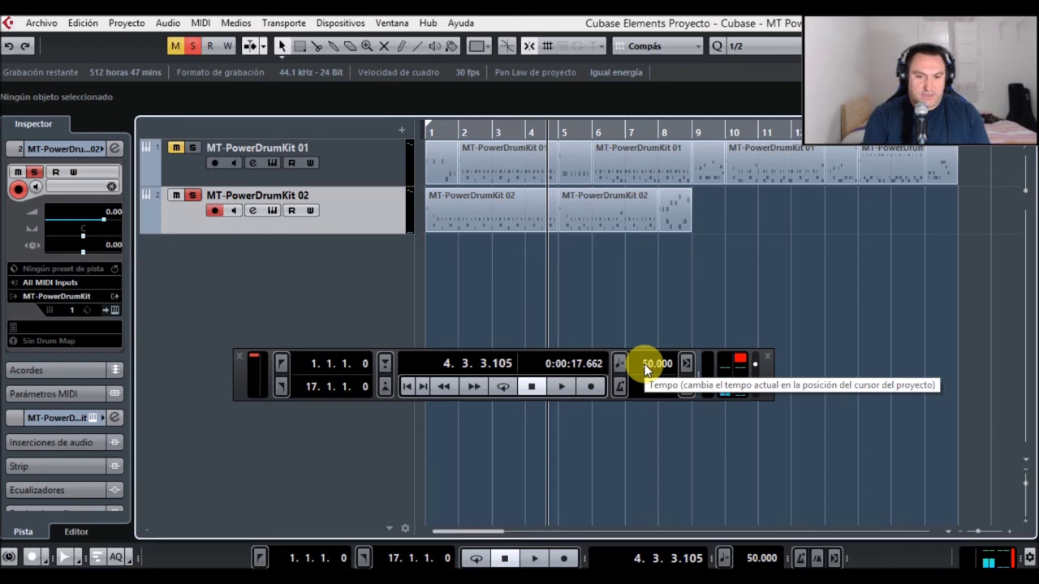
{"action": "key", "text": "Home"}
{"action": "key", "text": "space"}
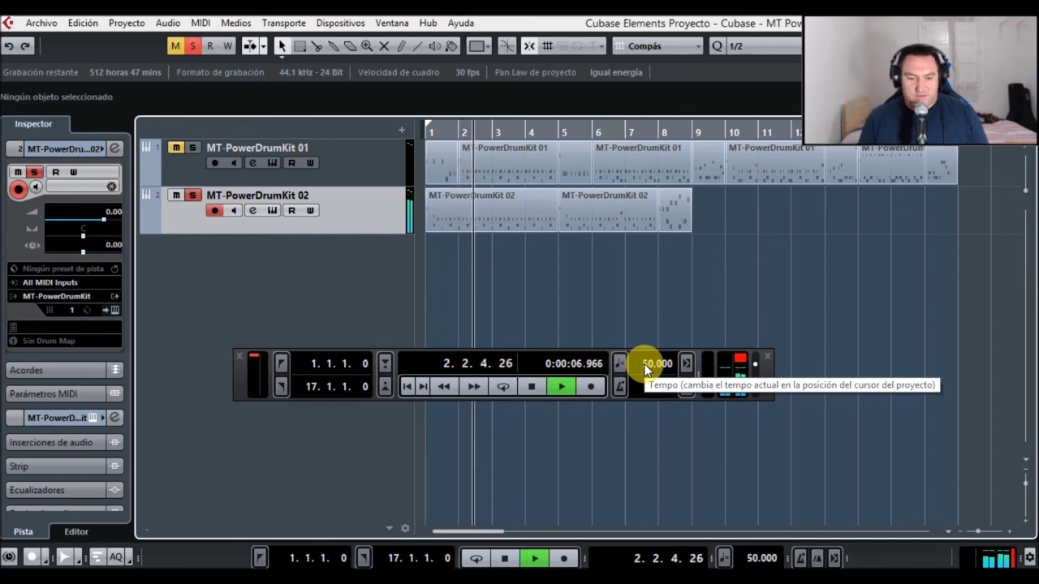
{"action": "key", "text": "space"}
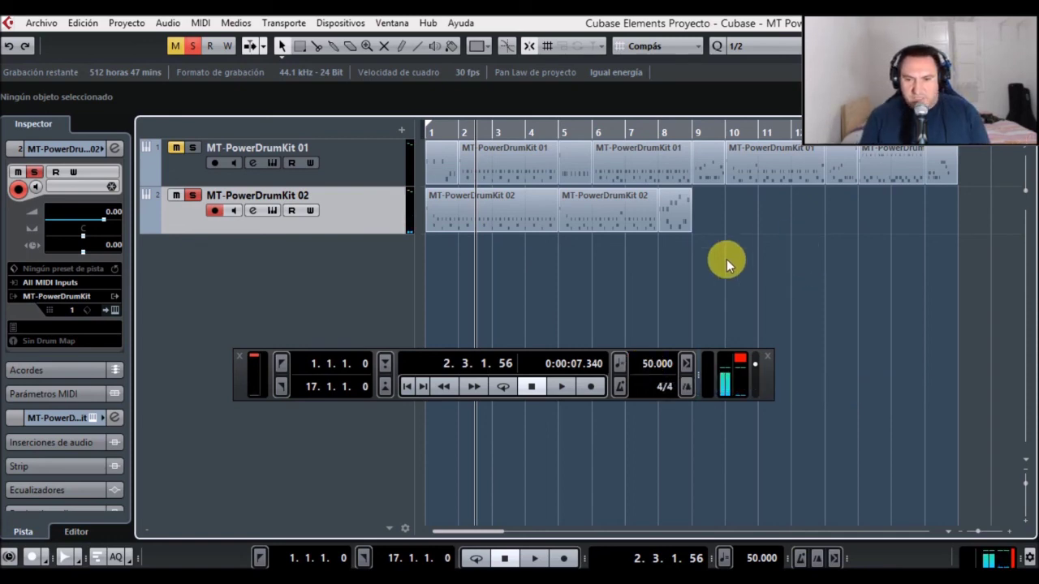
{"action": "left_click", "coordinate": [539, 211]}
{"action": "left_click", "coordinate": [539, 281]}
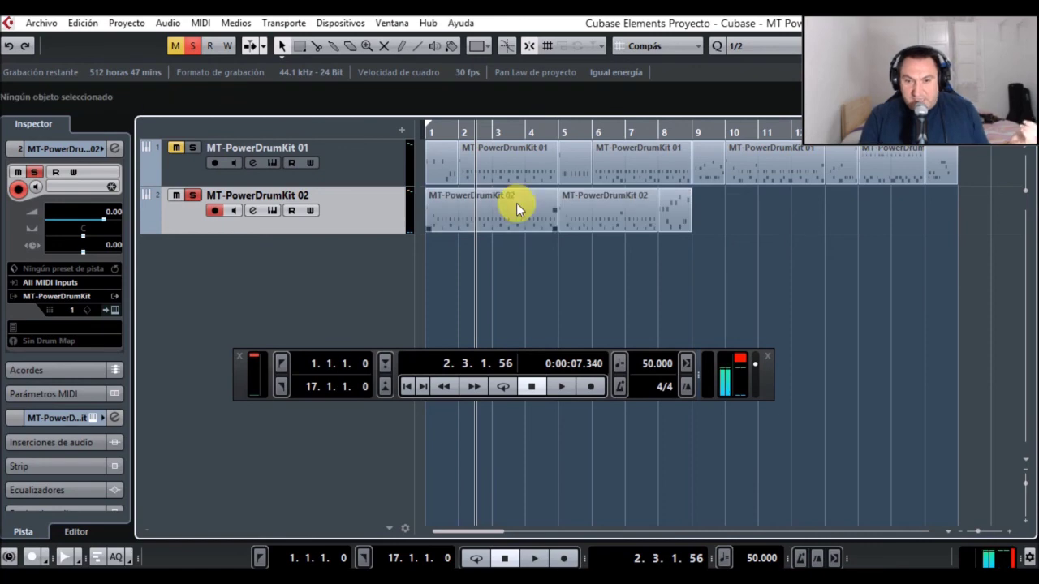